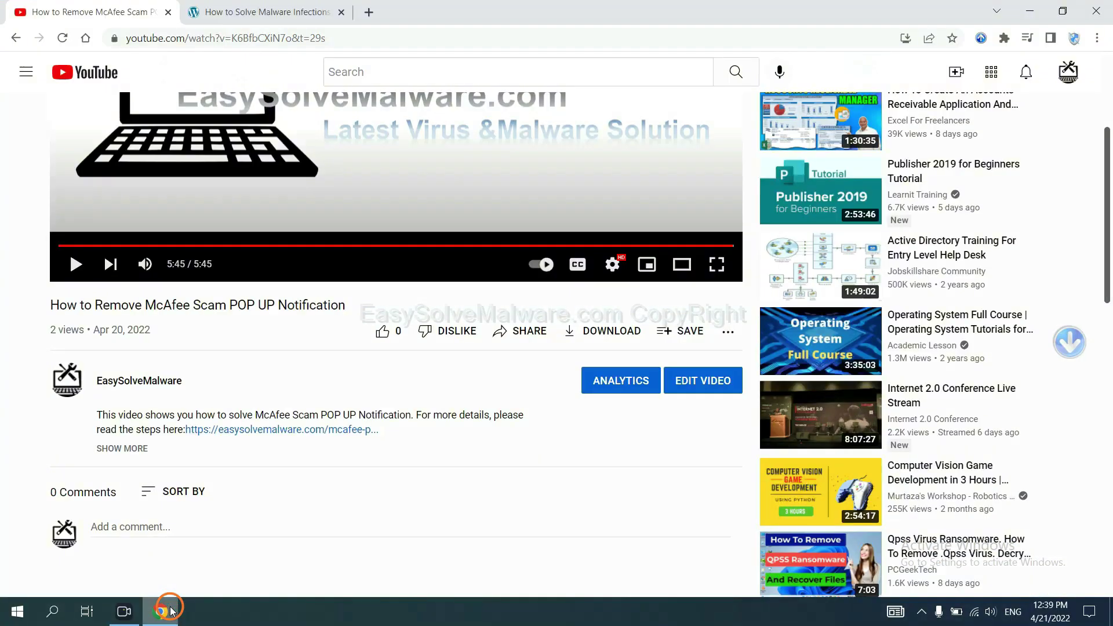
Download the SpyHunter for Windows installer from the malware-removal guide and launch it
{"action": "left_click", "coordinate": [307, 430]}
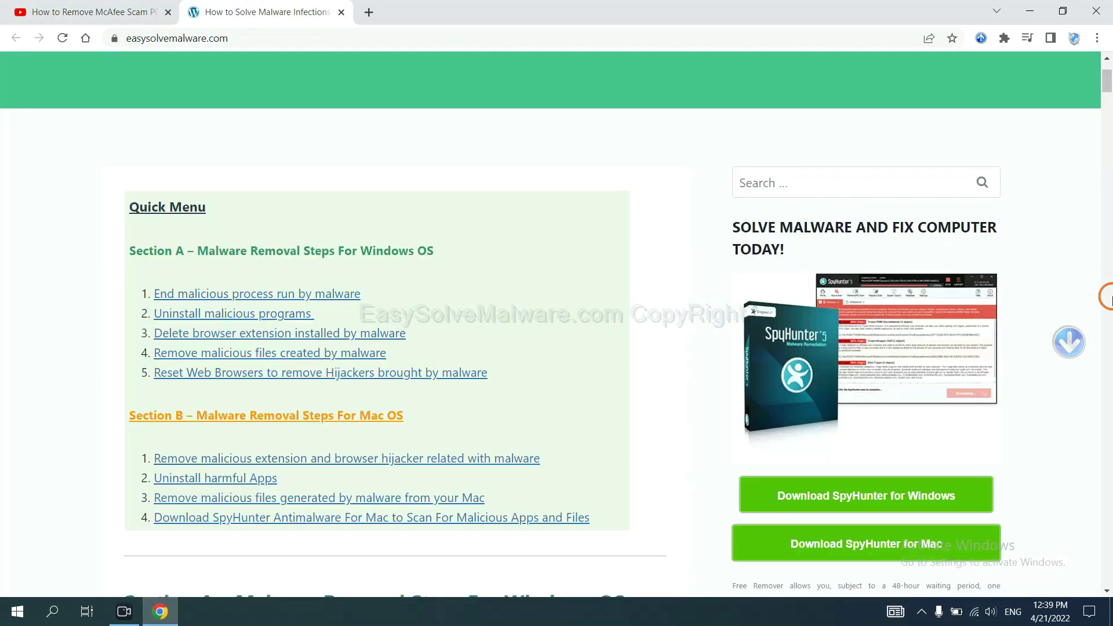
{"action": "scroll", "coordinate": [1107, 296], "scroll_direction": "down", "scroll_amount": 3}
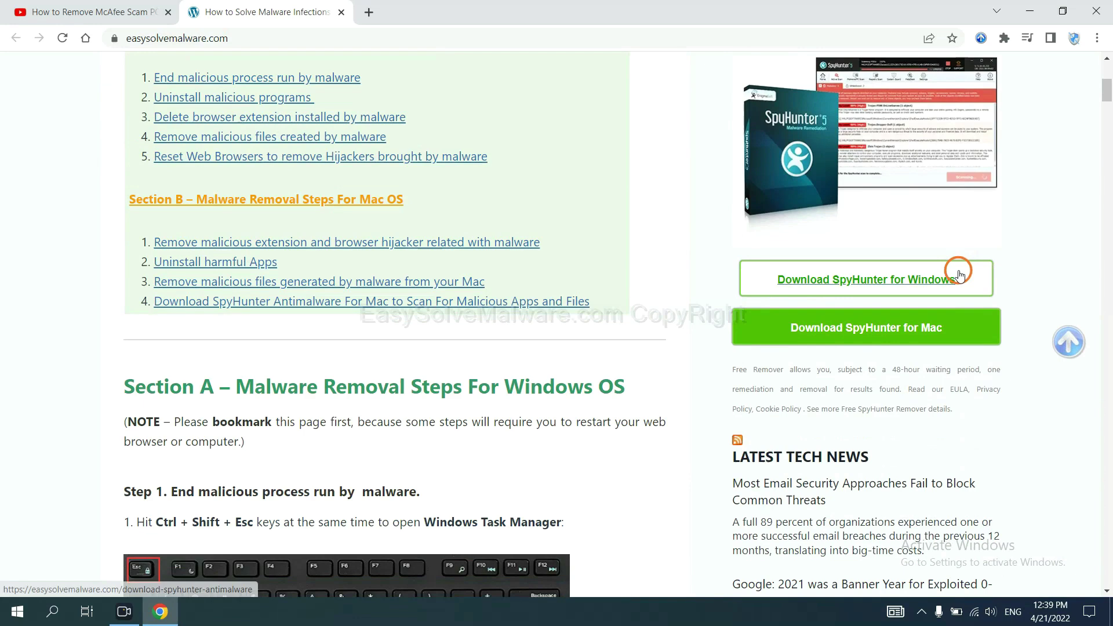
{"action": "left_click", "coordinate": [944, 276]}
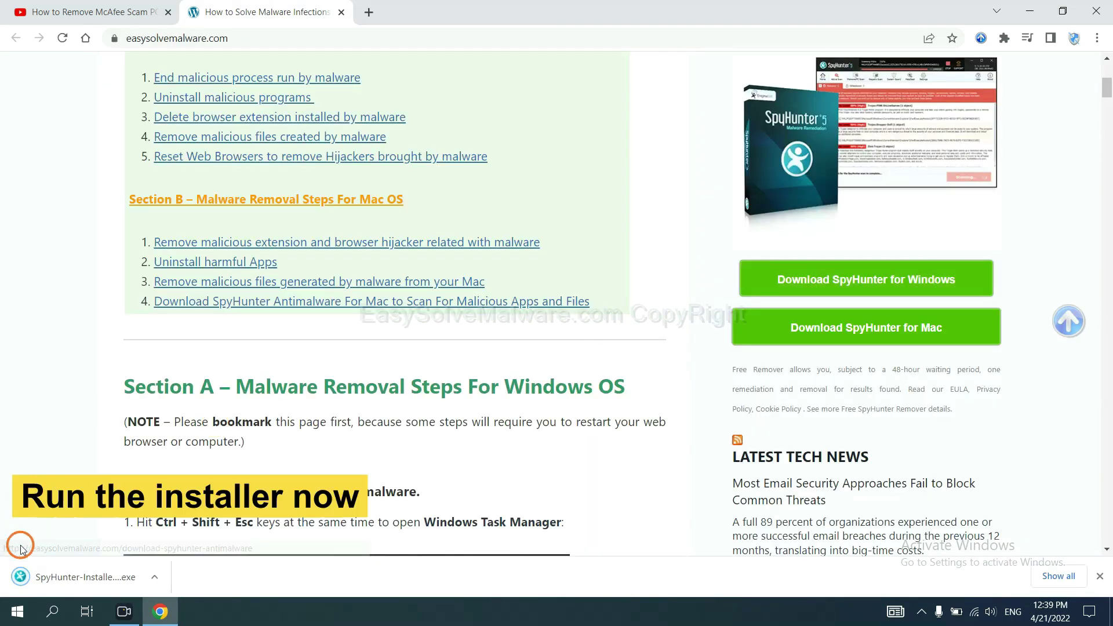
{"action": "left_click", "coordinate": [70, 578]}
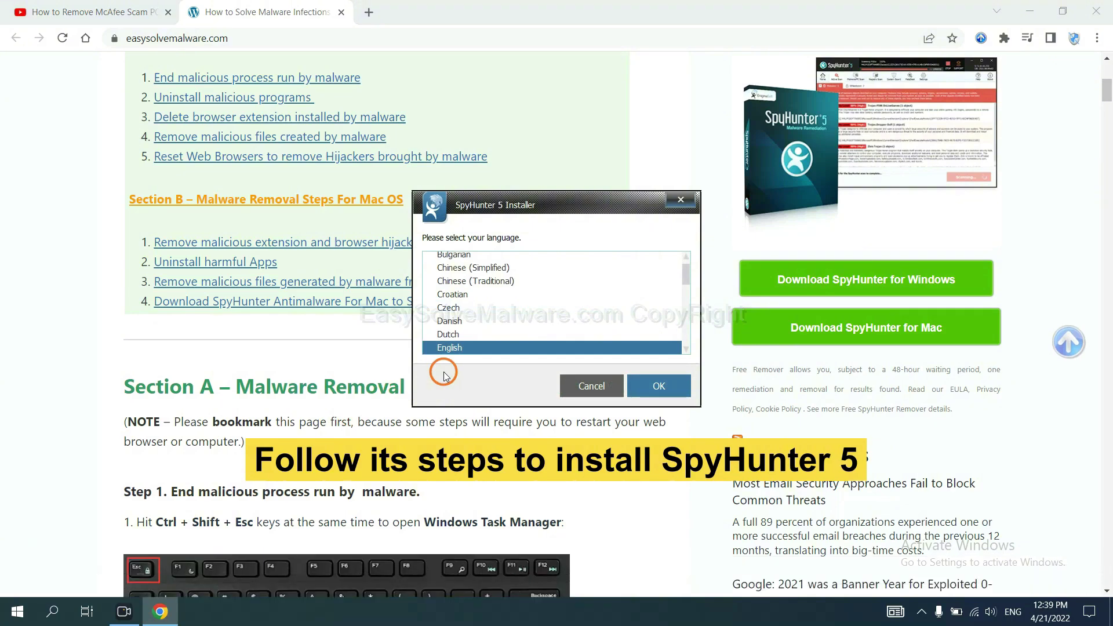
Choose English, accept the licence agreement and start installing SpyHunter 5
{"action": "left_click", "coordinate": [644, 385]}
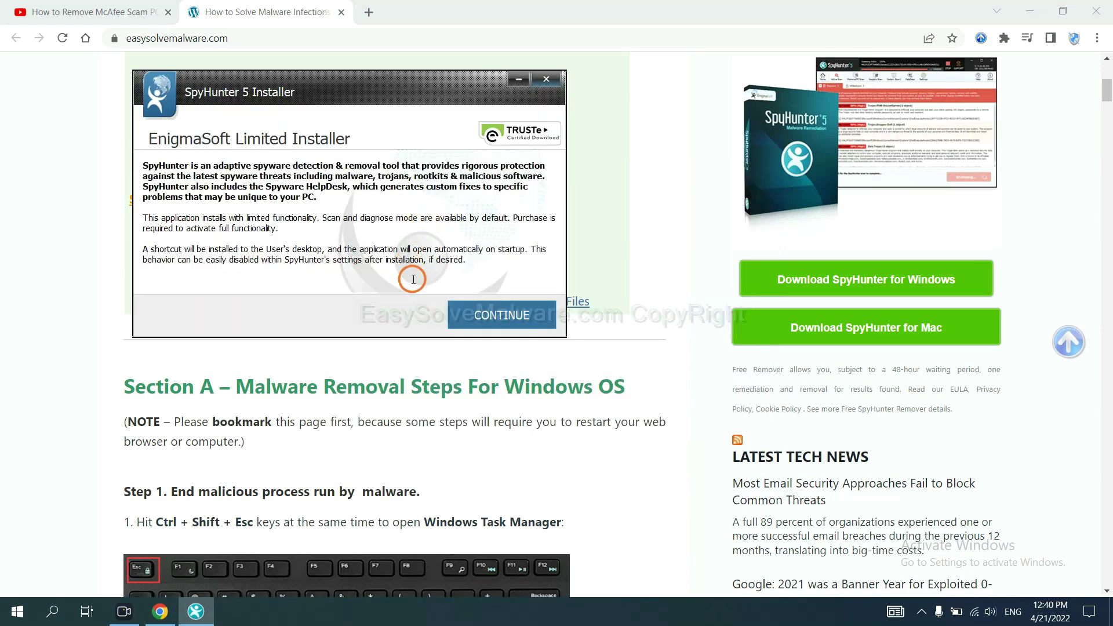
{"action": "left_click", "coordinate": [484, 315]}
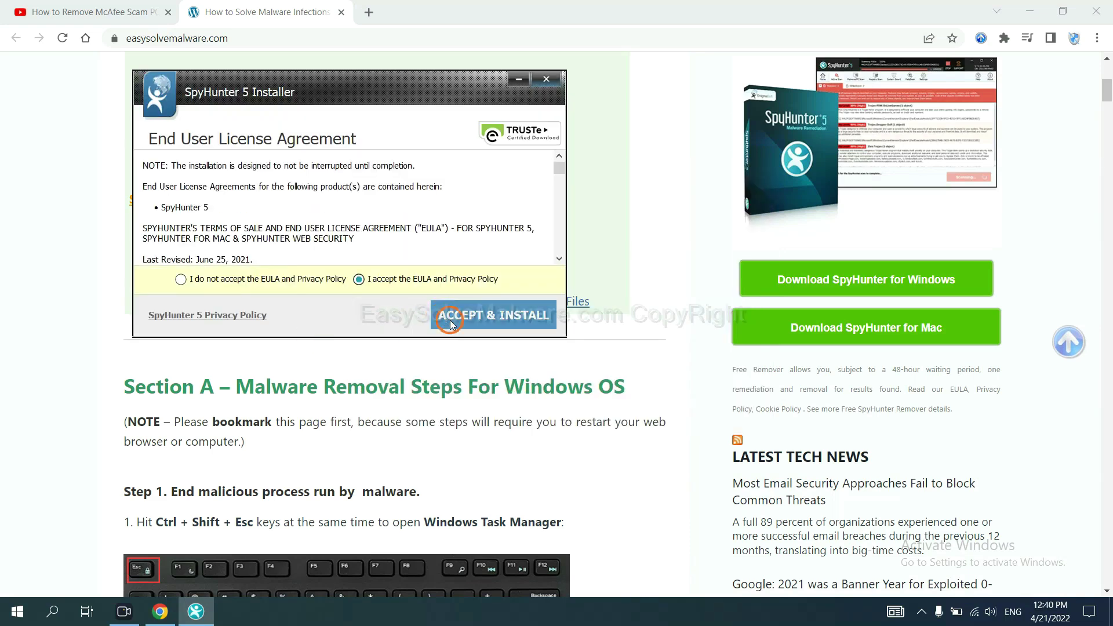
{"action": "left_click", "coordinate": [450, 321]}
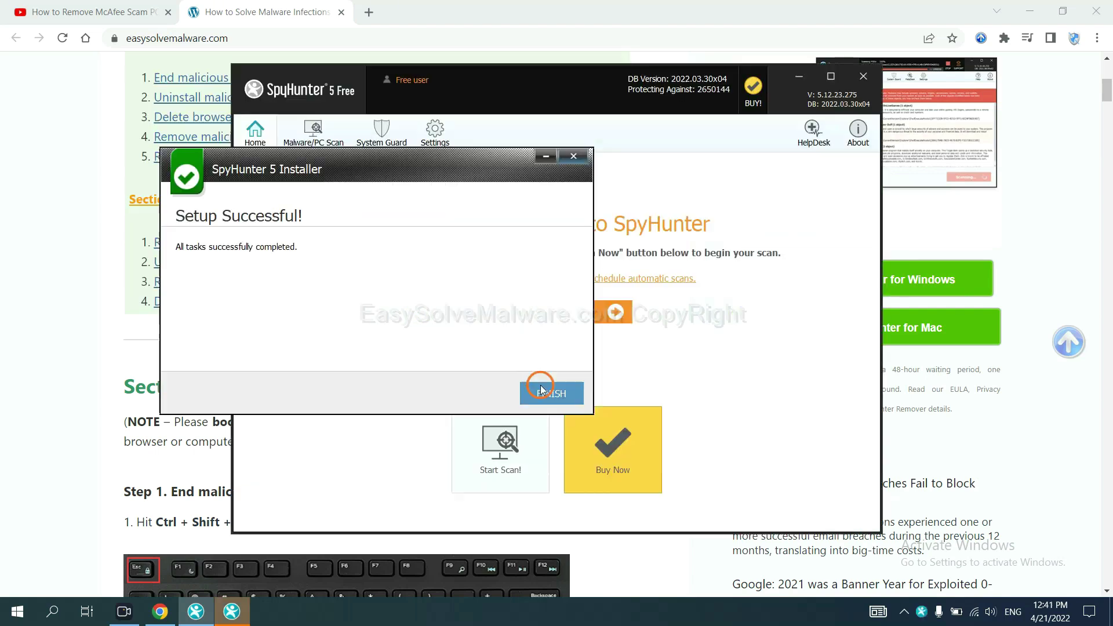
Finish the SpyHunter 5 install, run a computer scan, and proceed past the unknown objects results
{"action": "left_click", "coordinate": [542, 389]}
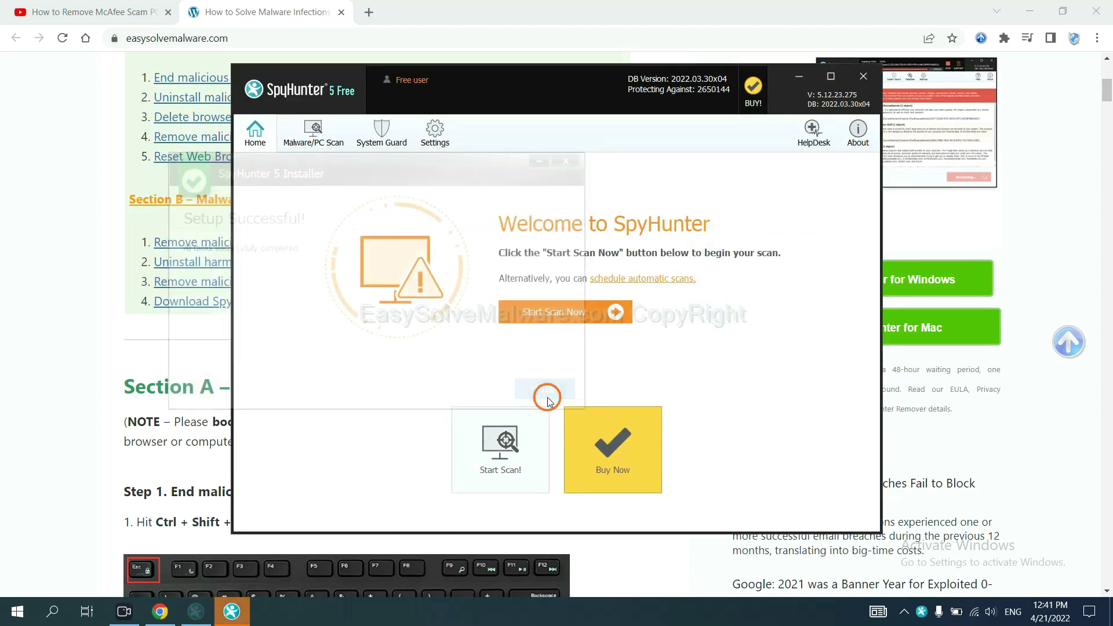
{"action": "left_click", "coordinate": [548, 314]}
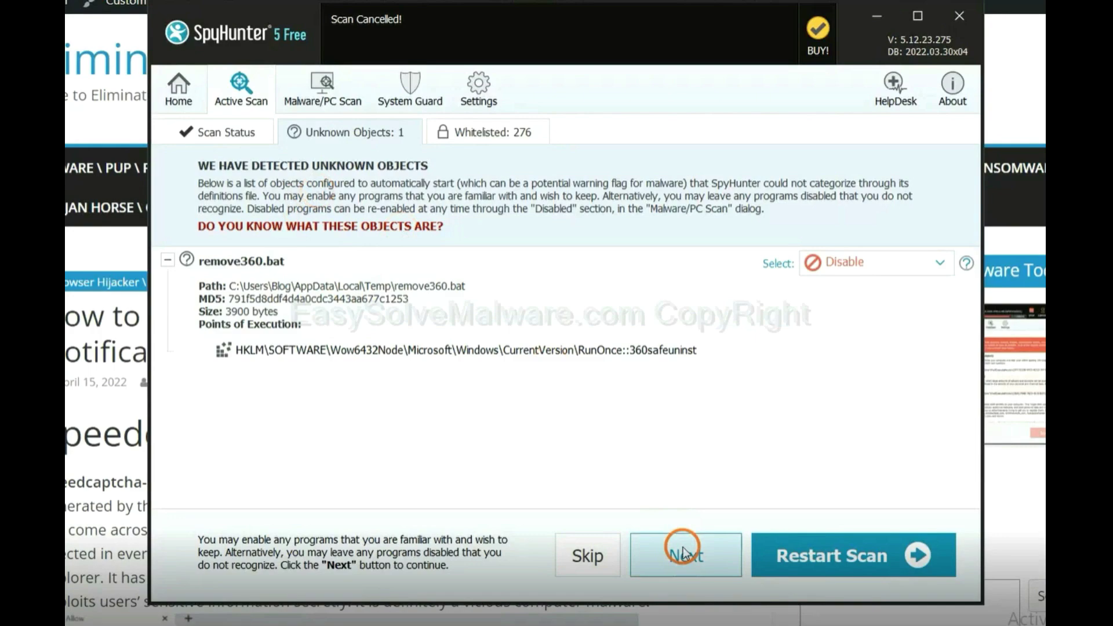
{"action": "left_click", "coordinate": [683, 550]}
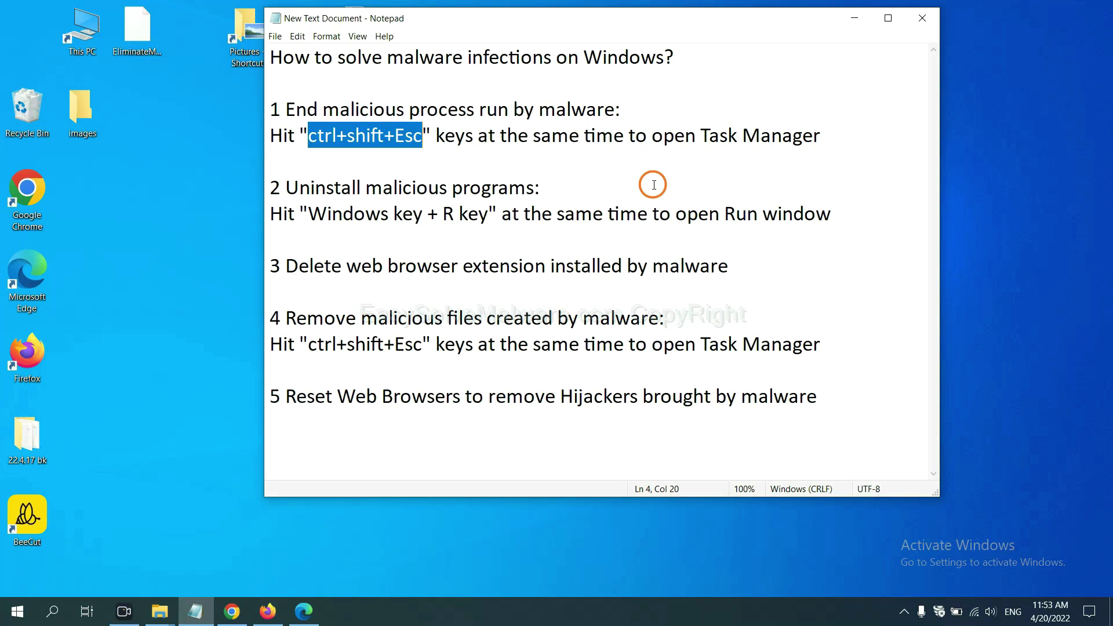
Open Task Manager with Ctrl+Shift+Esc, select the System and Usermode Font Driver Host processes, then close it
{"action": "left_click", "coordinate": [400, 139]}
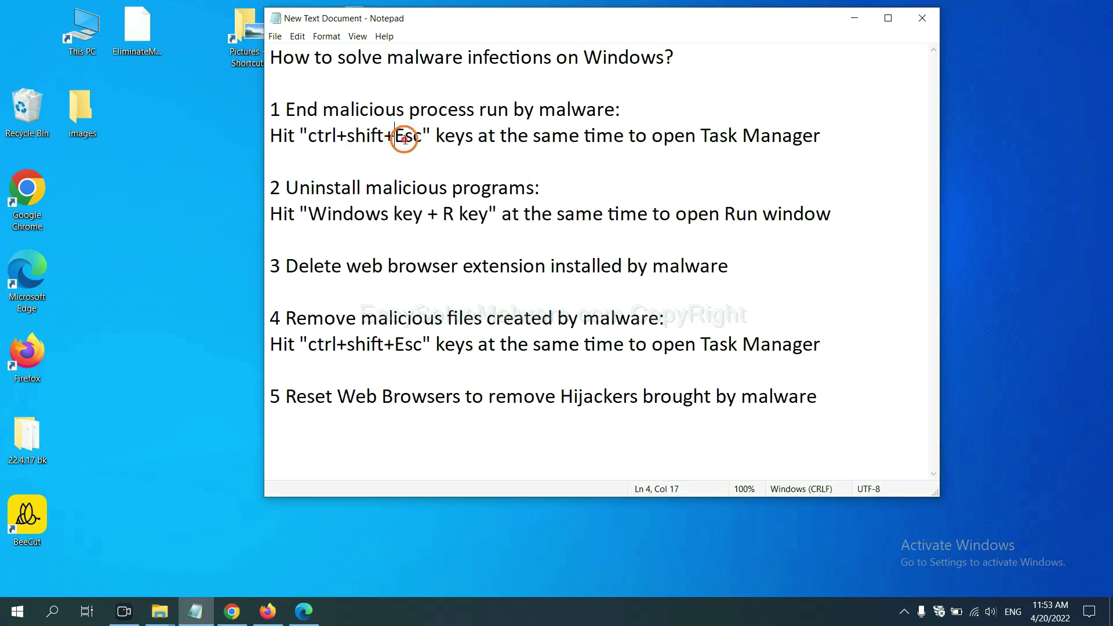
{"action": "left_click_drag", "start_coordinate": [420, 137], "coordinate": [311, 140]}
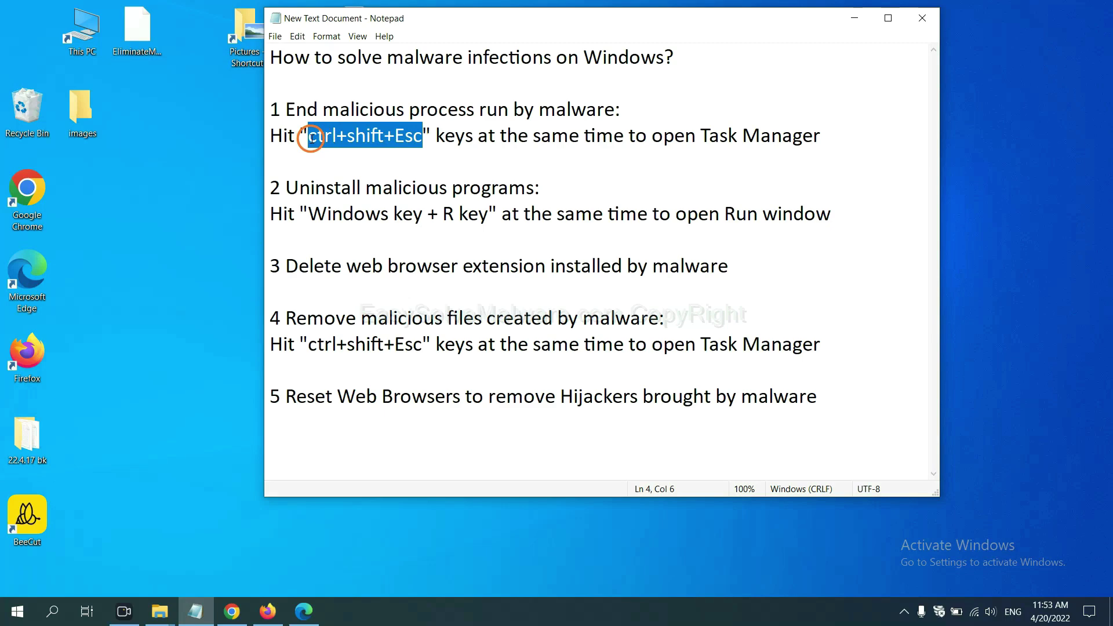
{"action": "key", "text": "ctrl+shift+Escape"}
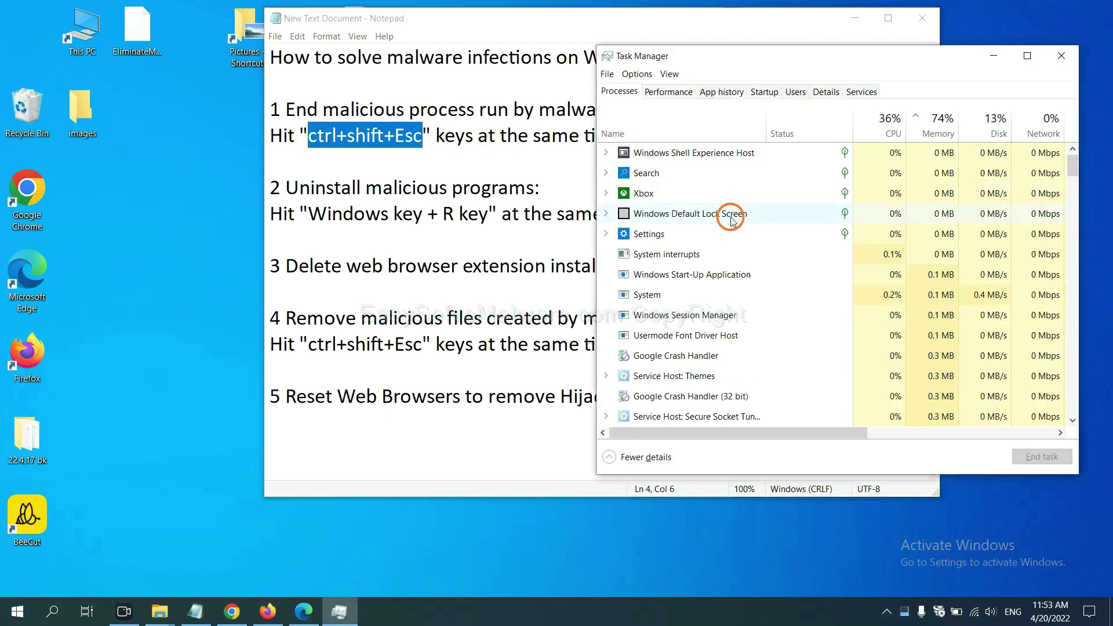
{"action": "left_click", "coordinate": [744, 293]}
{"action": "left_click", "coordinate": [740, 335]}
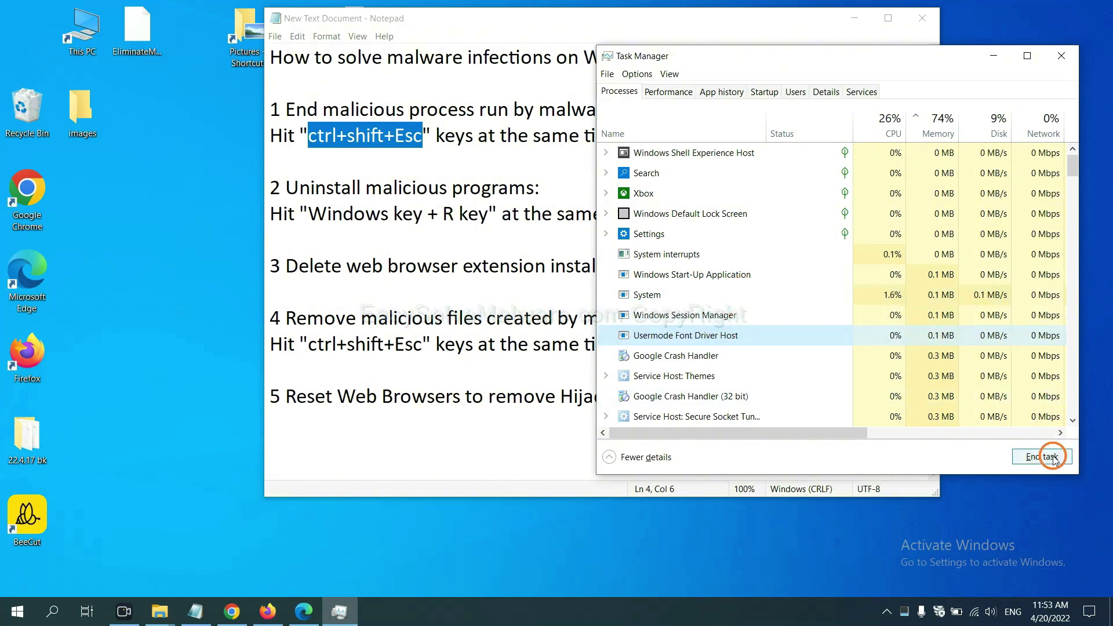
{"action": "left_click", "coordinate": [1059, 56]}
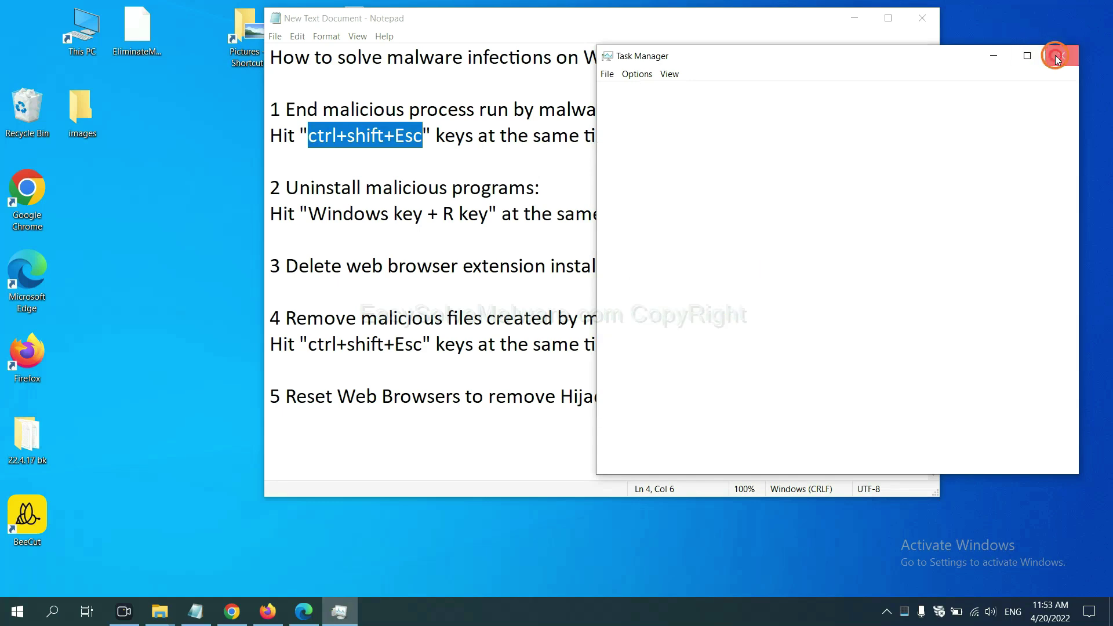
{"action": "key", "text": "Down"}
{"action": "key", "text": "Down"}
{"action": "key", "text": "Down"}
{"action": "key", "text": "Down"}
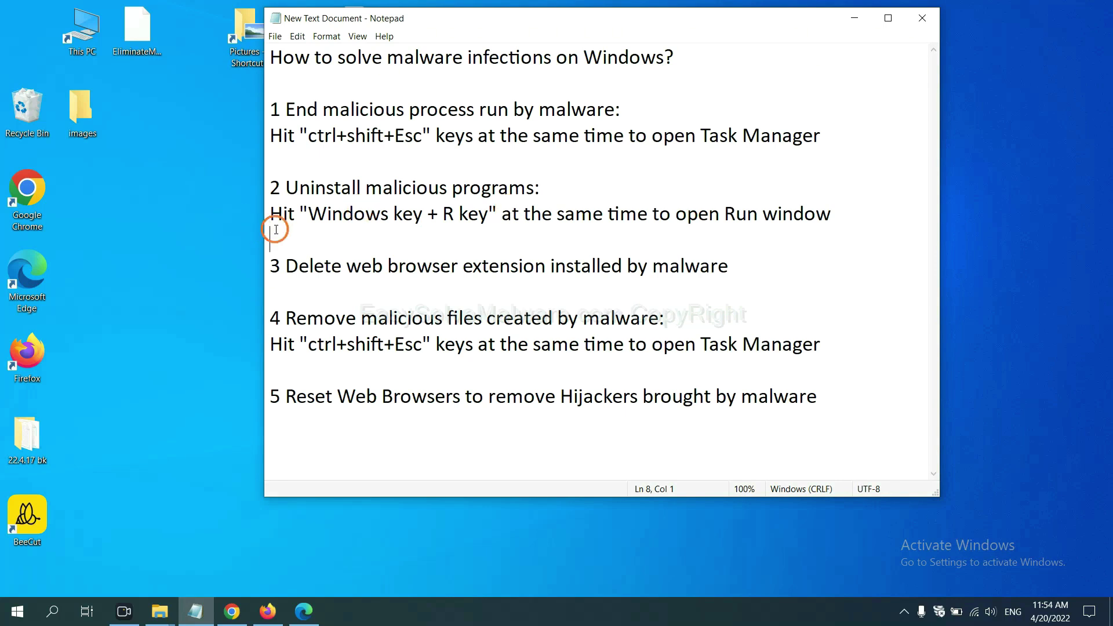
Run the 'control panel' command from the Win+R Run dialog, following step 2 of the notes
{"action": "left_click_drag", "start_coordinate": [308, 216], "coordinate": [487, 224]}
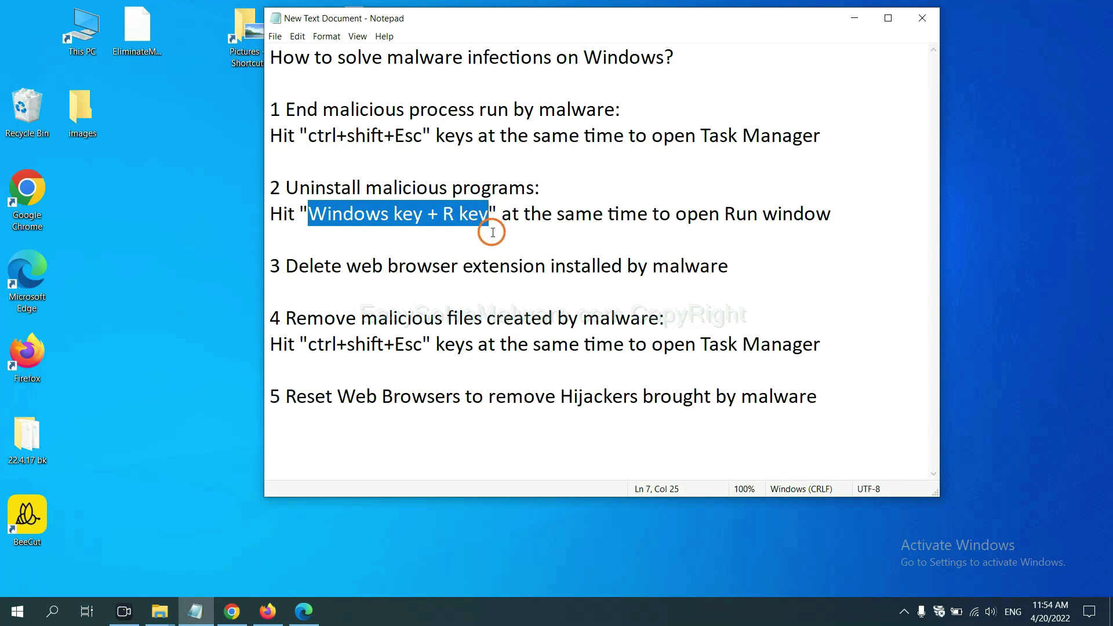
{"action": "key", "text": "super+r"}
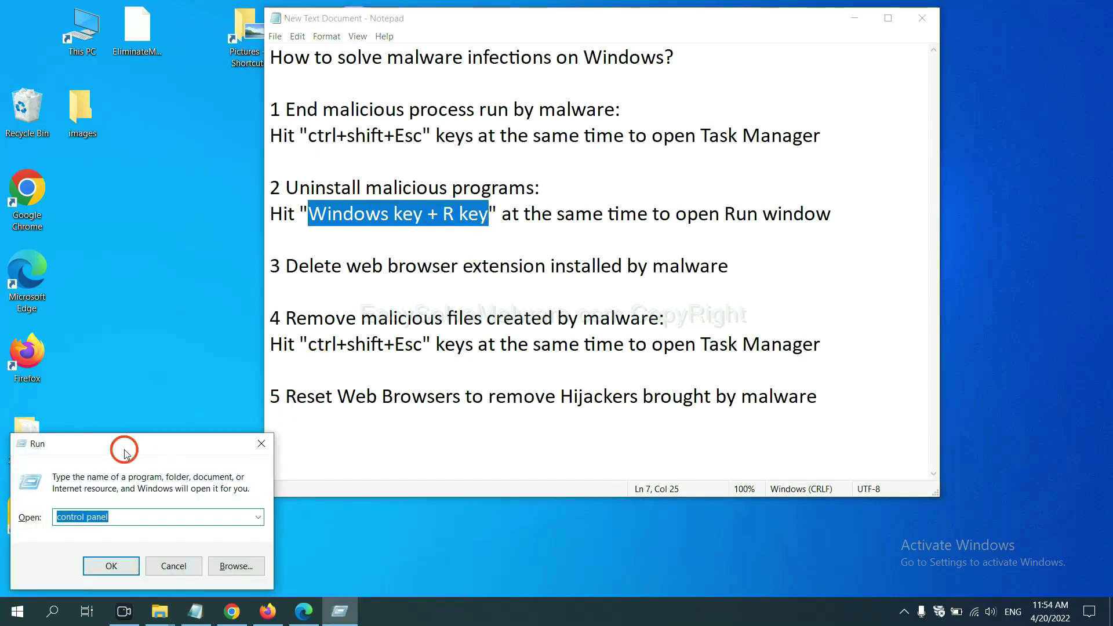
{"action": "left_click_drag", "start_coordinate": [124, 448], "coordinate": [850, 192]}
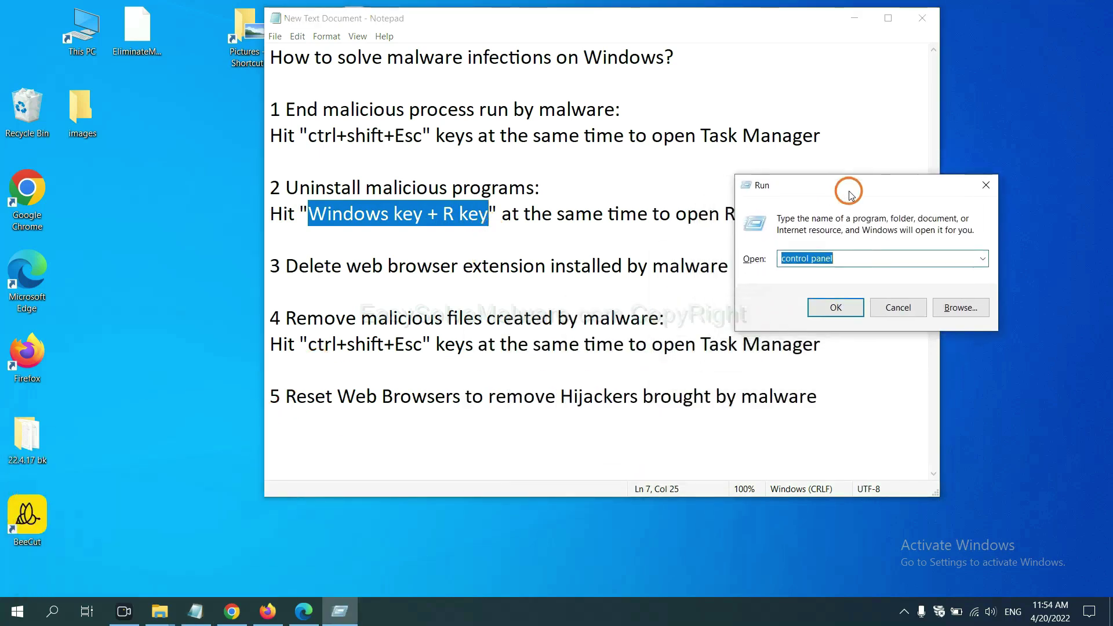
{"action": "left_click", "coordinate": [858, 258]}
{"action": "left_click_drag", "start_coordinate": [867, 261], "coordinate": [758, 258]}
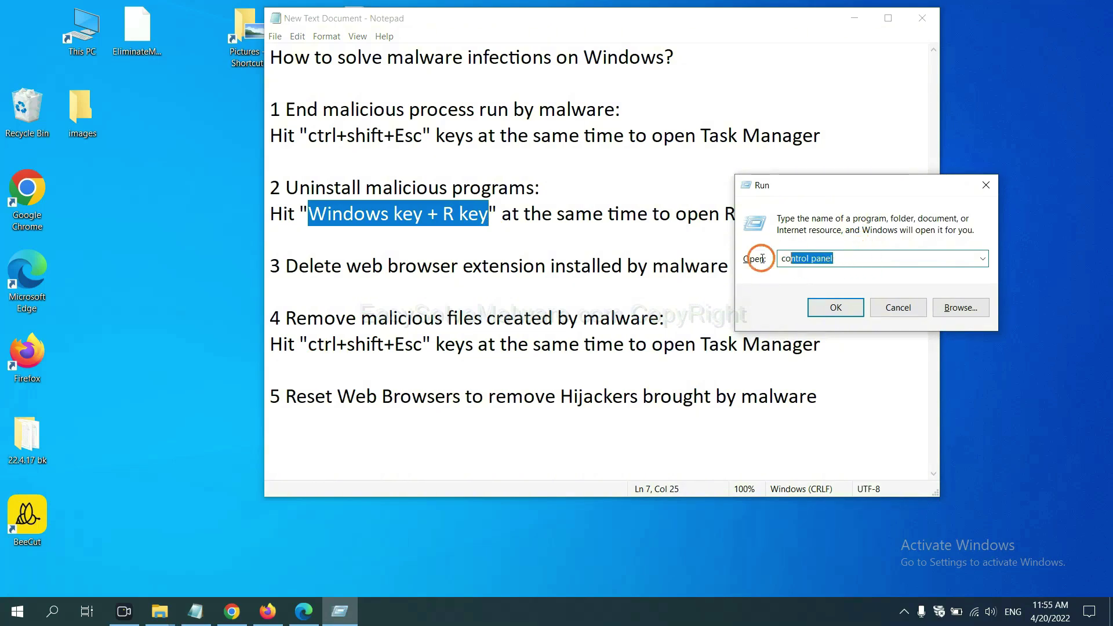
{"action": "left_click", "coordinate": [828, 306]}
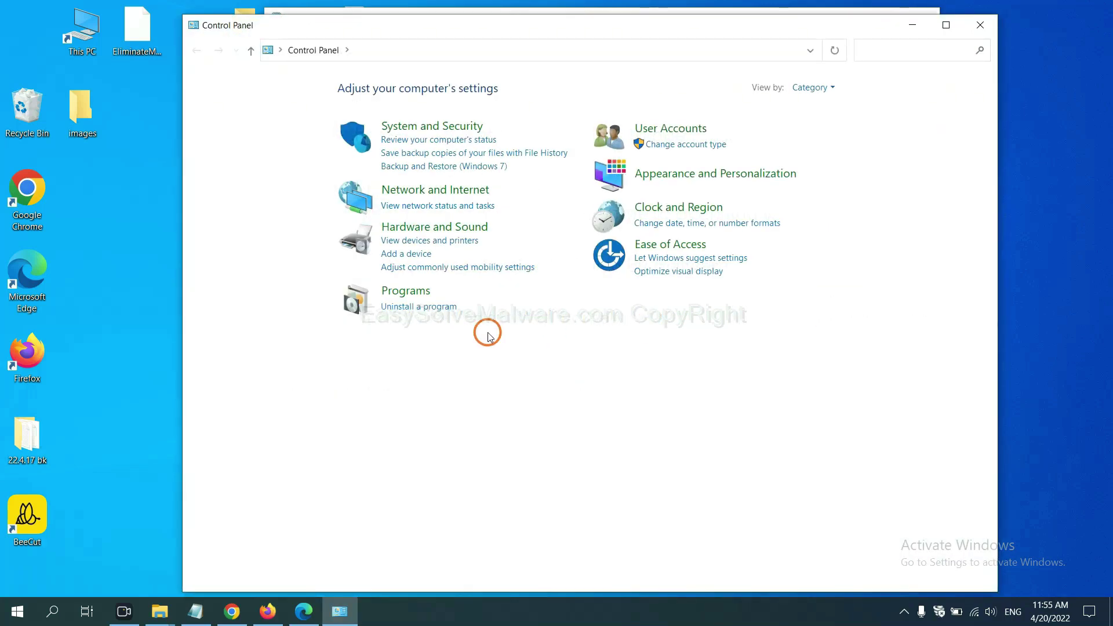
Browse the installed programs, select Xiph.Org Open Codecs 0.85.17777, then close Programs and Features
{"action": "left_click", "coordinate": [439, 308]}
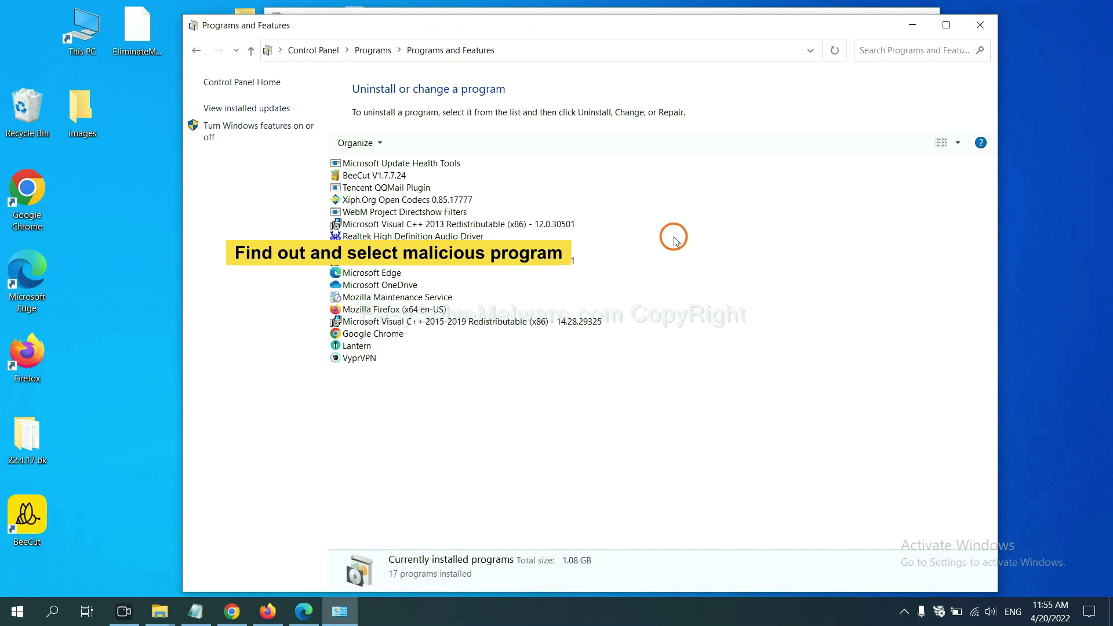
{"action": "left_click", "coordinate": [436, 199]}
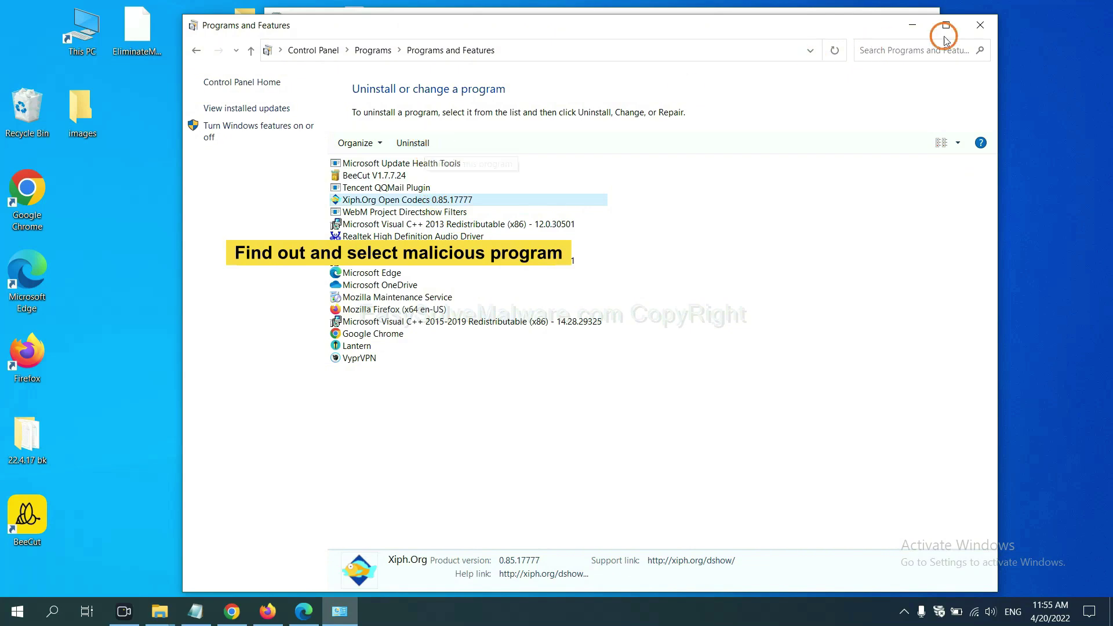
{"action": "left_click", "coordinate": [979, 26]}
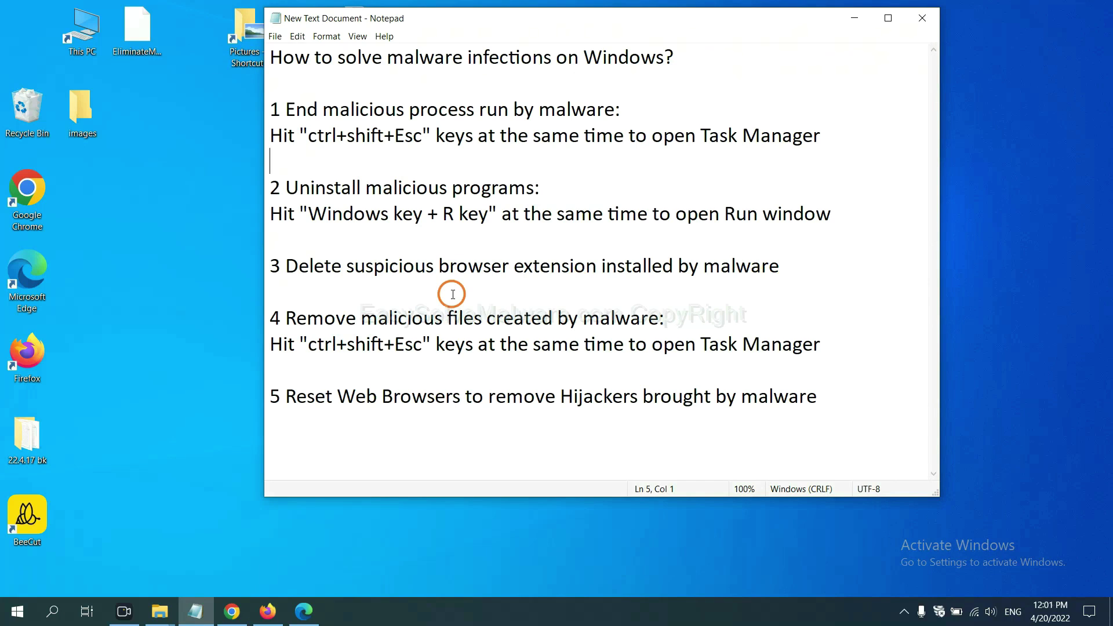
Open Chrome's Extensions page from More tools, showing the Scroll To Top extension
{"action": "left_click", "coordinate": [232, 611]}
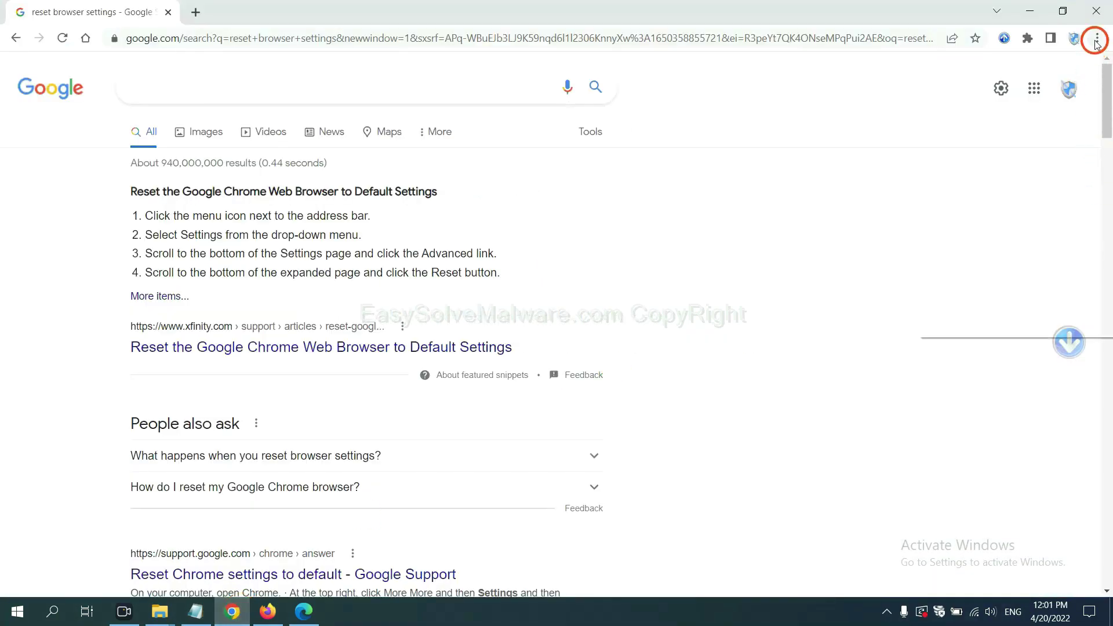
{"action": "left_click", "coordinate": [1097, 38]}
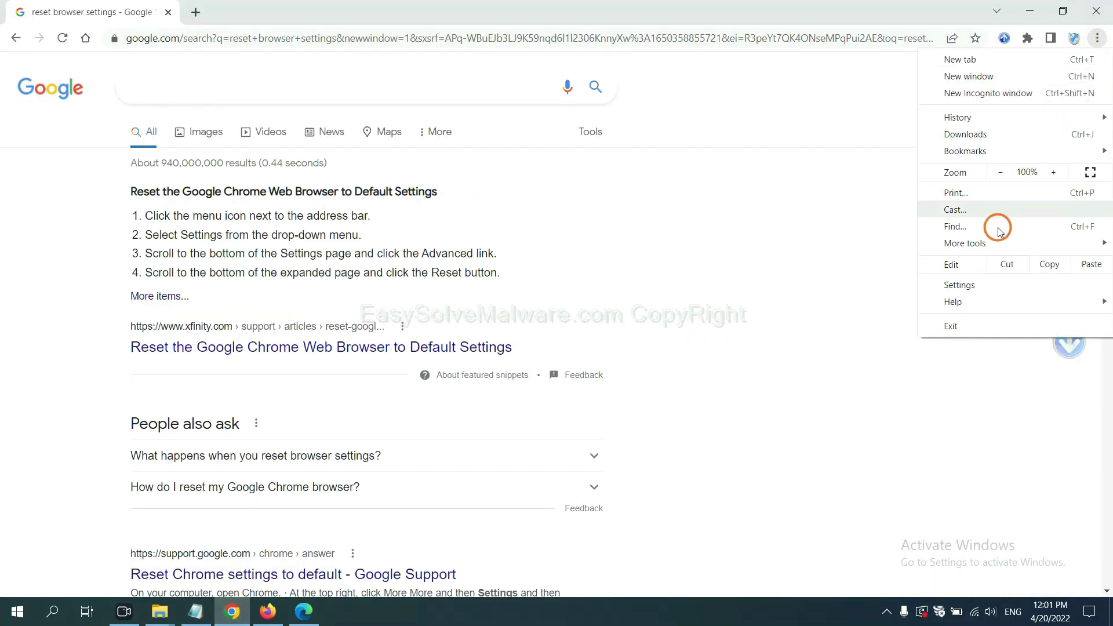
{"action": "mouse_move", "coordinate": [998, 243]}
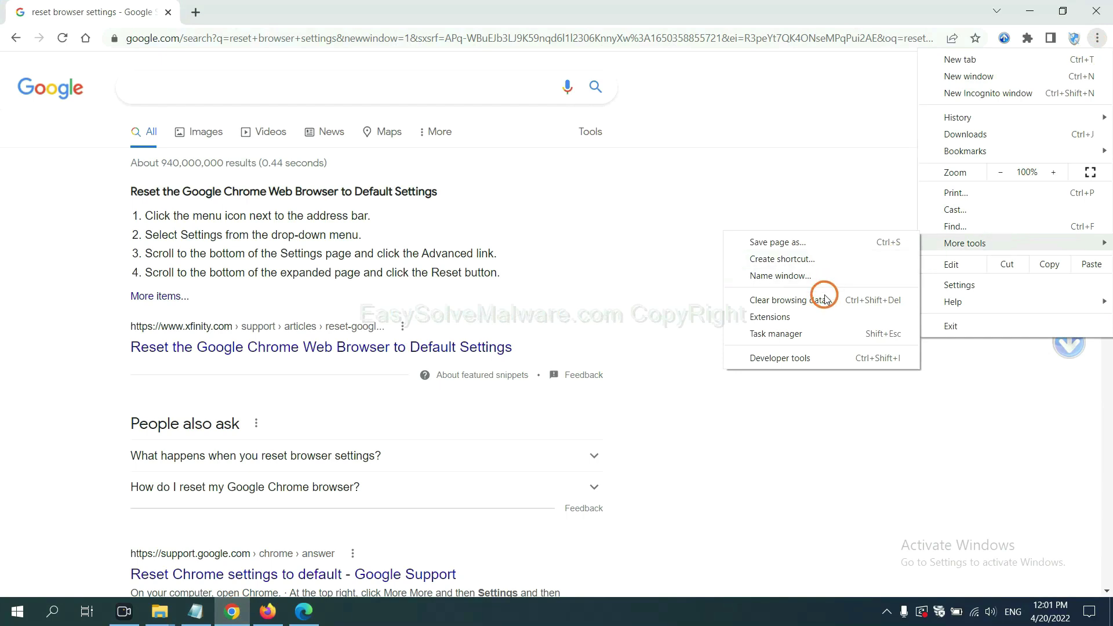
{"action": "left_click", "coordinate": [820, 316]}
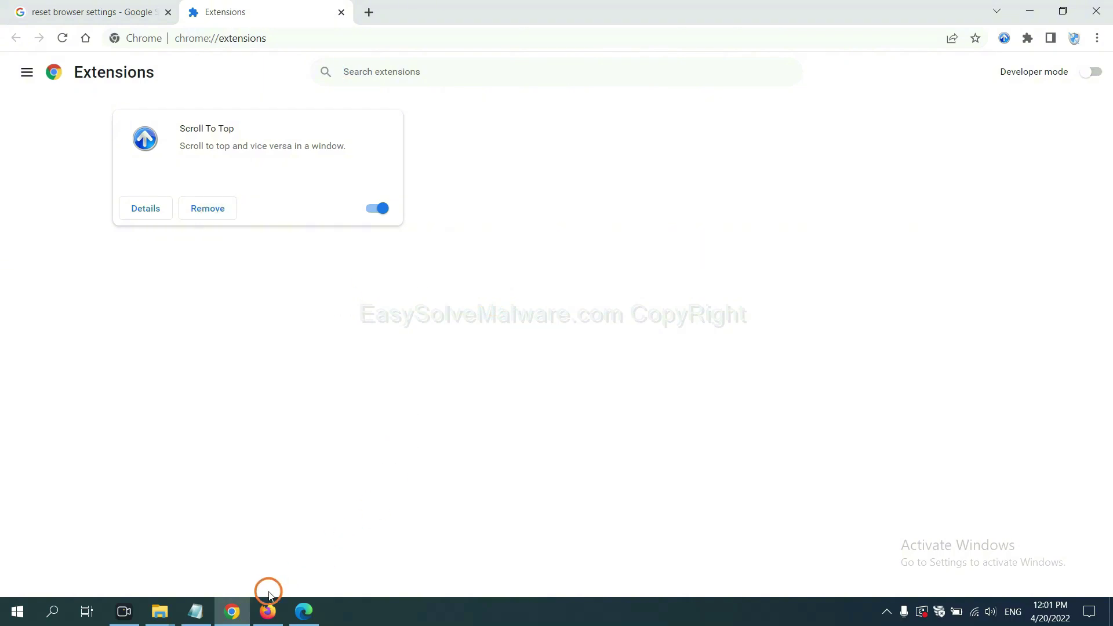
Check the GIPHY for Firefox extension's options in Firefox's Add-ons Manager, then switch to Edge
{"action": "left_click", "coordinate": [268, 612]}
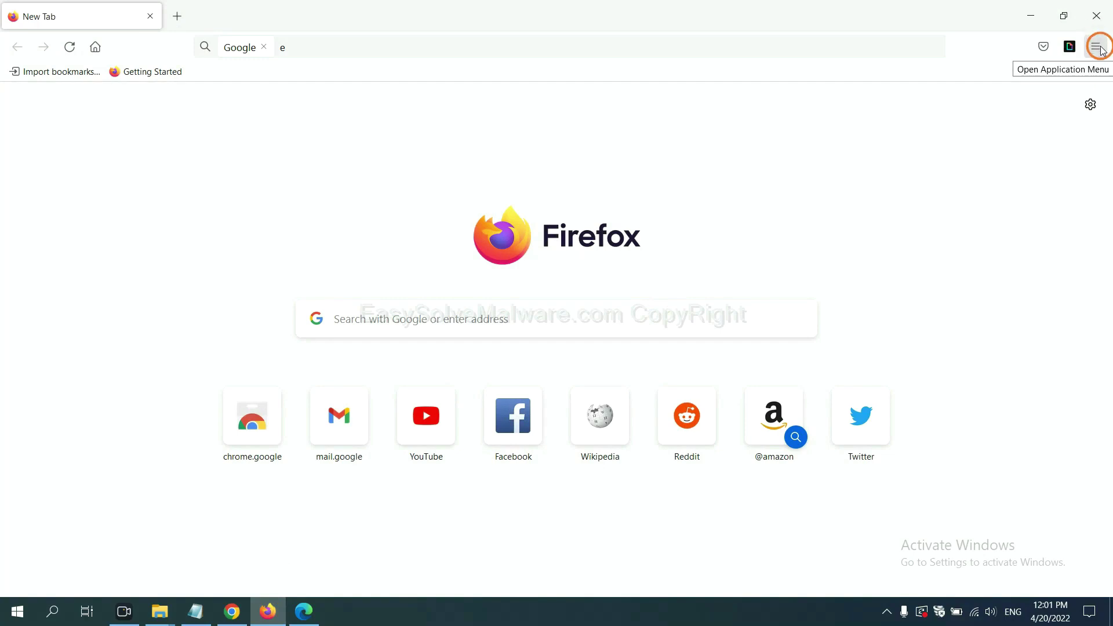
{"action": "left_click", "coordinate": [1101, 48]}
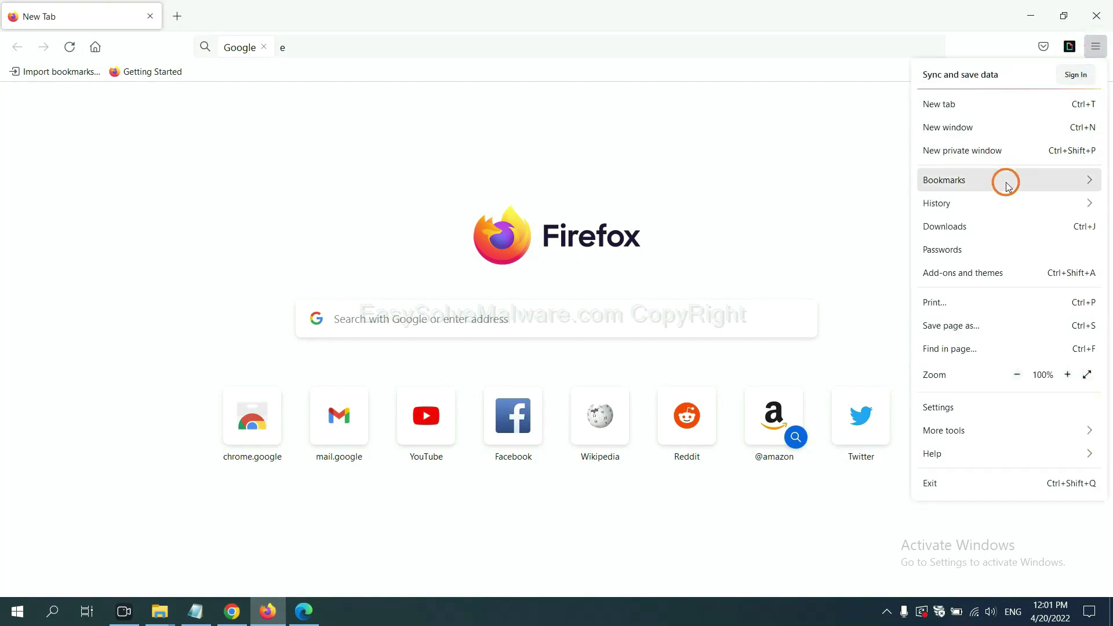
{"action": "left_click", "coordinate": [974, 283]}
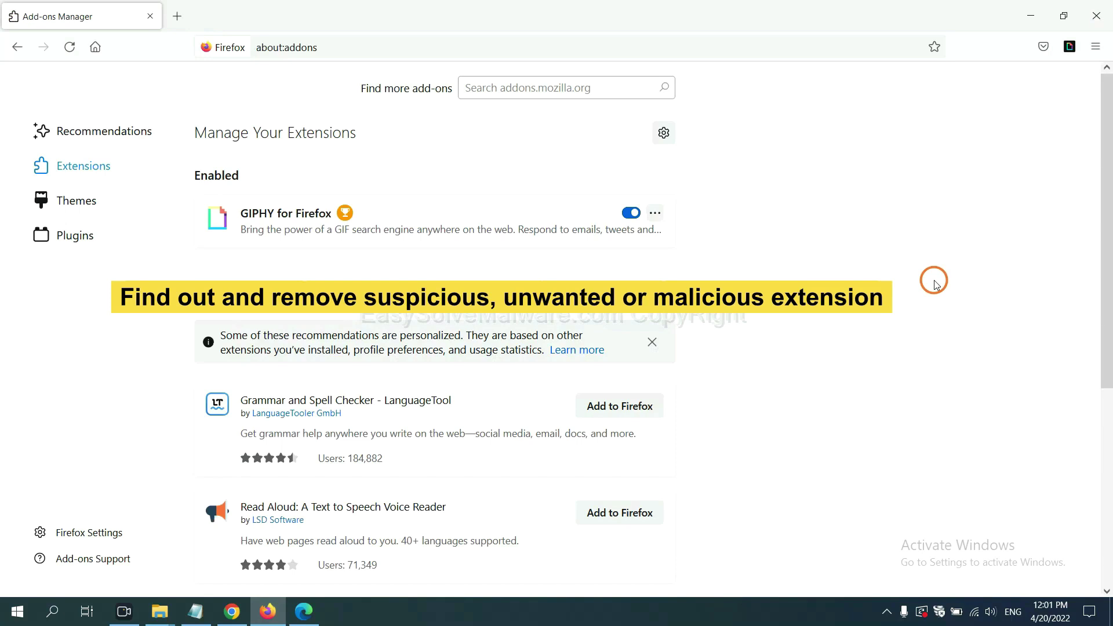
{"action": "left_click", "coordinate": [655, 214]}
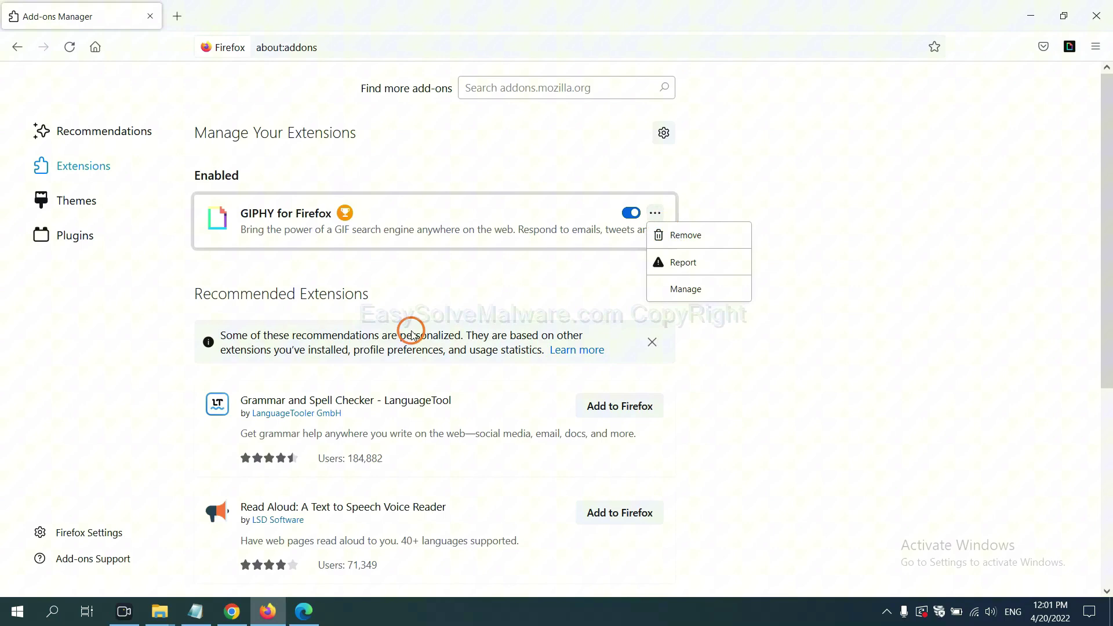
{"action": "left_click", "coordinate": [304, 611]}
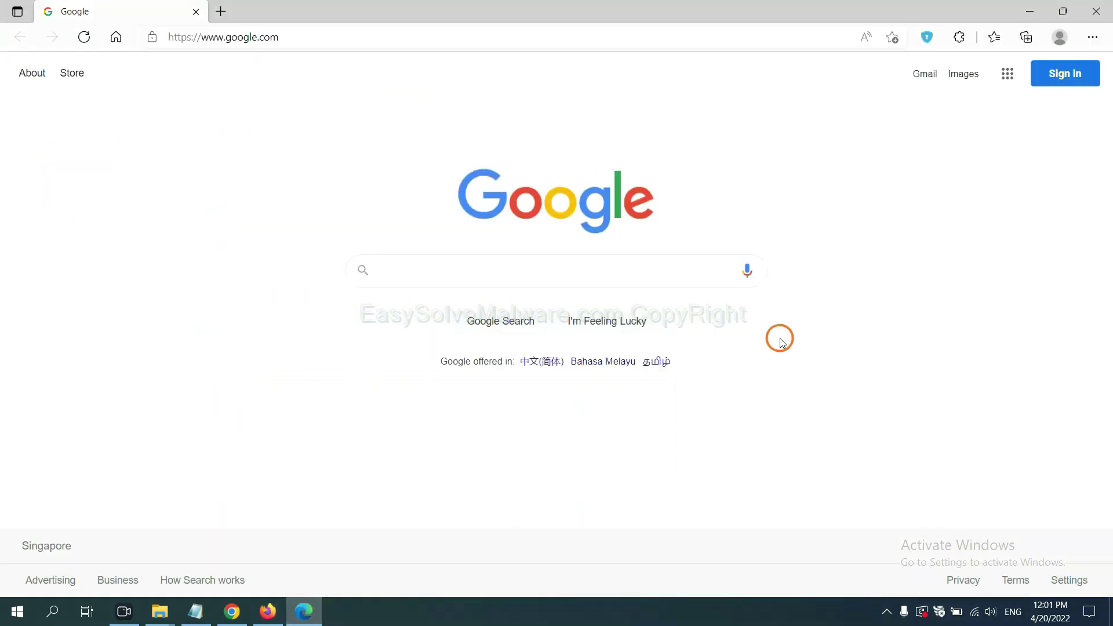
Remove the ArcVpn Free Fast VPN Proxy extension from Edge's extension management page
{"action": "left_click", "coordinate": [1091, 39]}
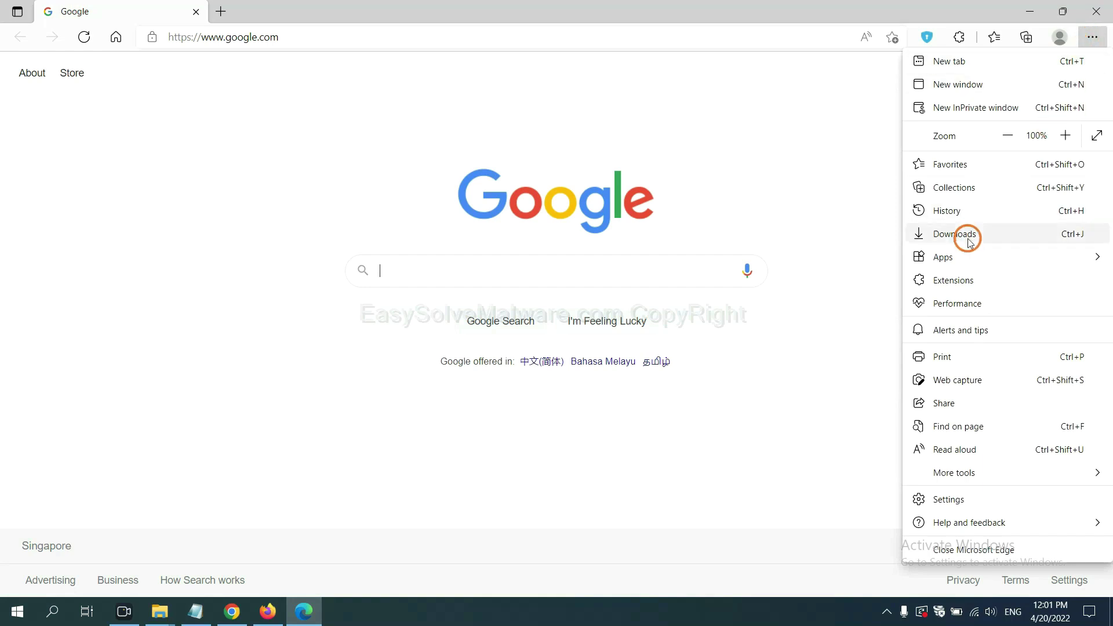
{"action": "right_click", "coordinate": [958, 282]}
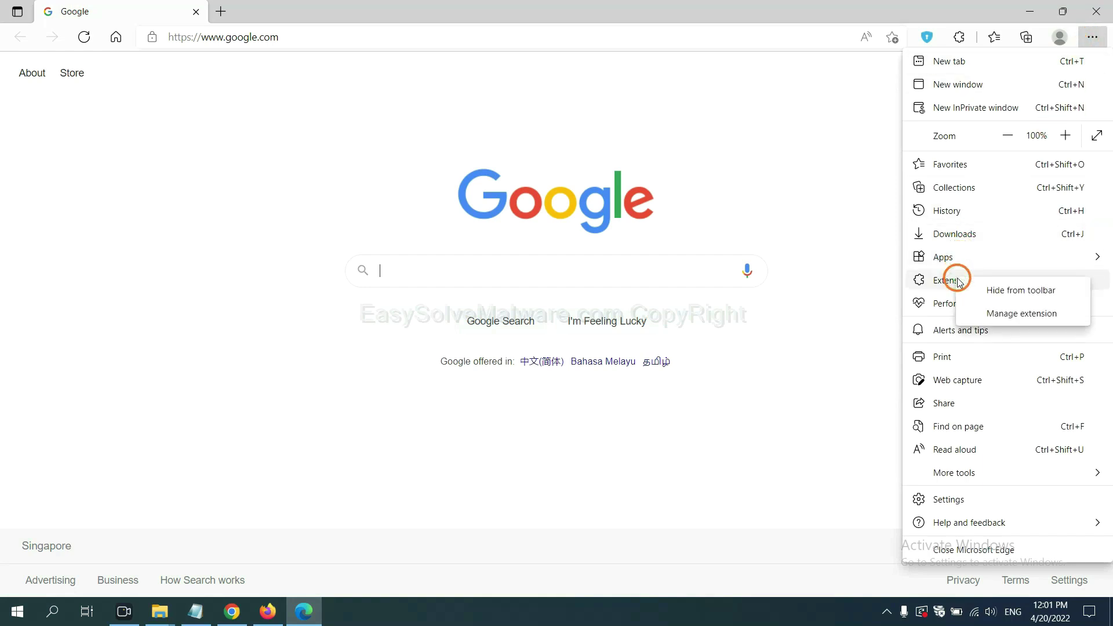
{"action": "left_click", "coordinate": [999, 315]}
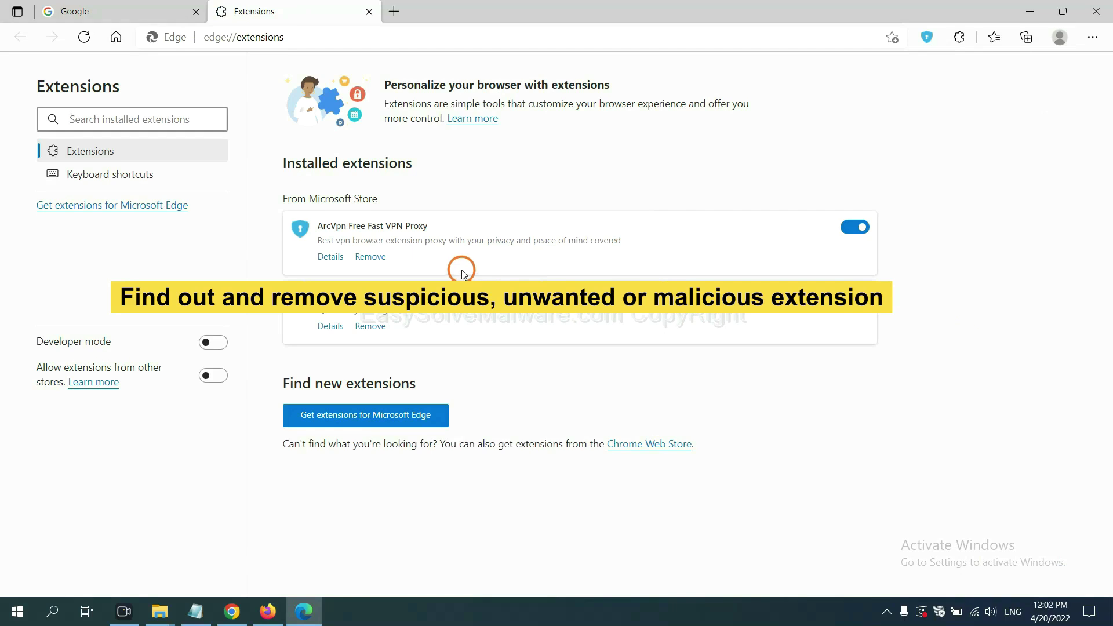
{"action": "left_click", "coordinate": [382, 261]}
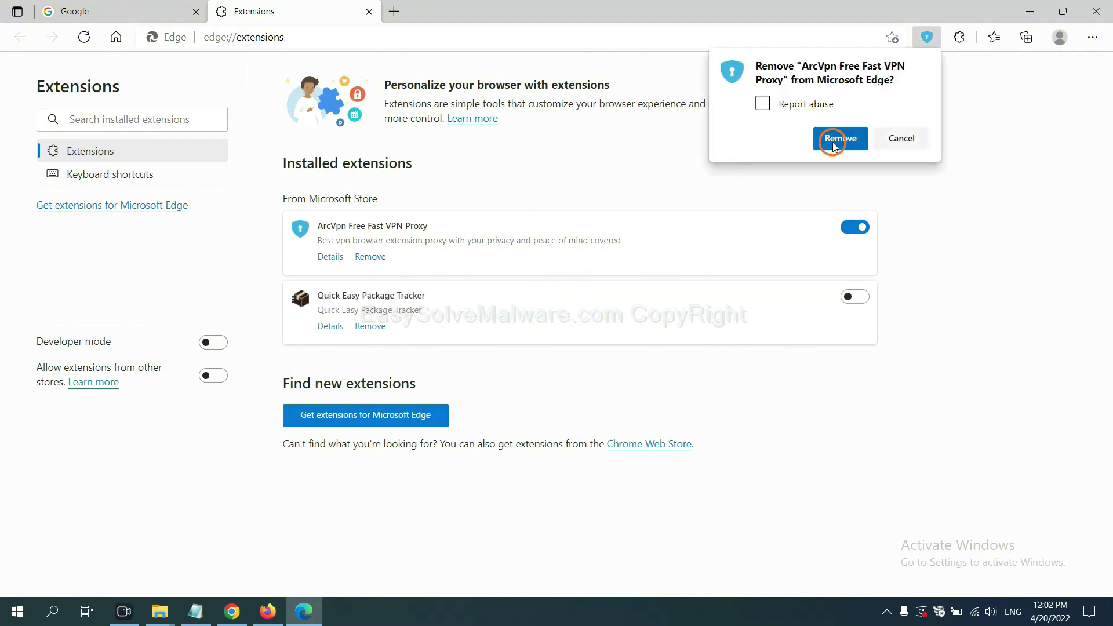
{"action": "left_click", "coordinate": [833, 145]}
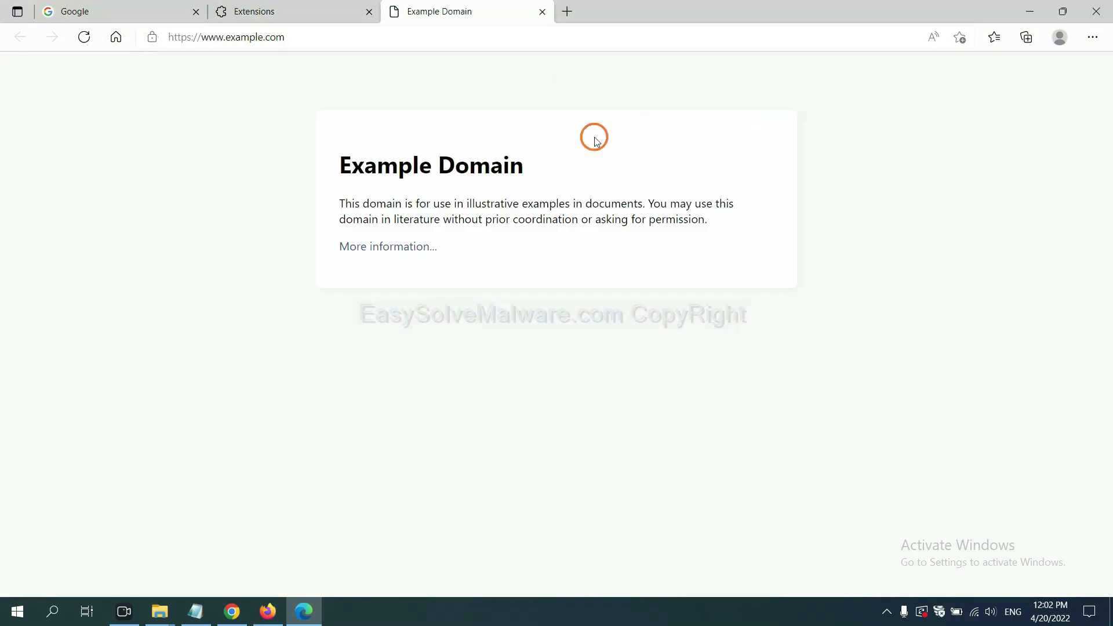
Bring the malware-removal notes back up and run regedit from the Run dialog per step 4
{"action": "left_click", "coordinate": [1110, 616]}
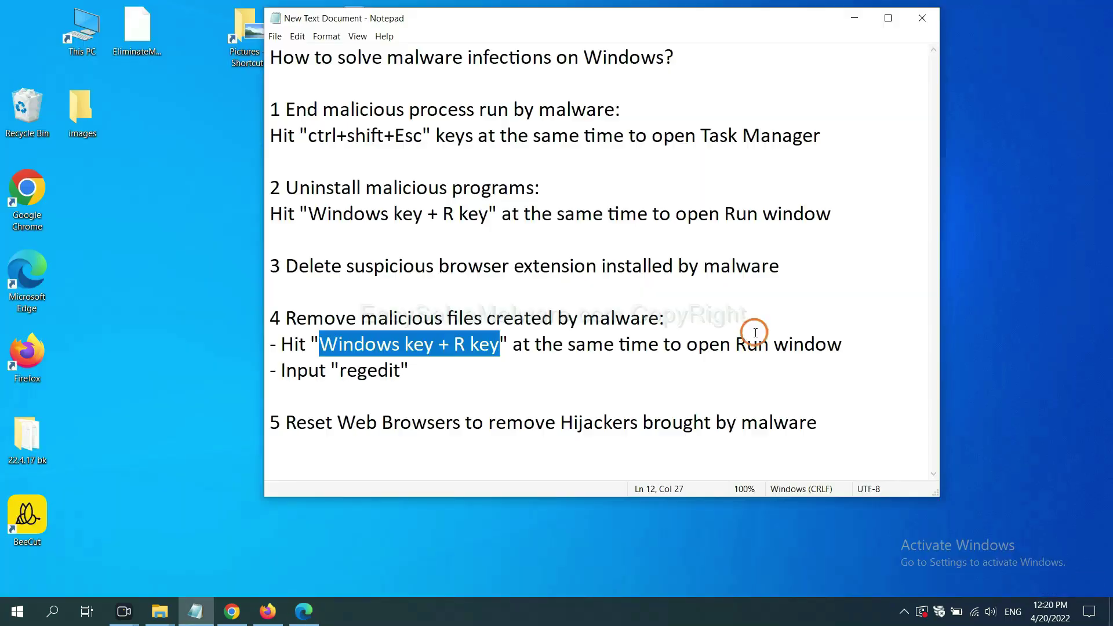
{"action": "left_click", "coordinate": [756, 344]}
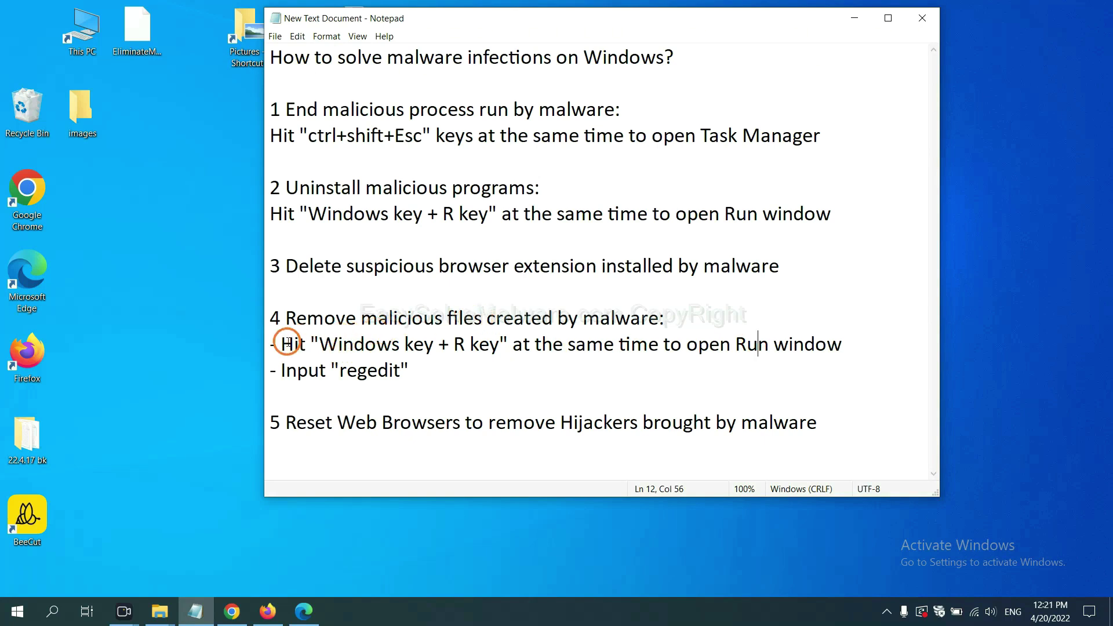
{"action": "left_click_drag", "start_coordinate": [288, 343], "coordinate": [632, 357]}
{"action": "left_click", "coordinate": [647, 350]}
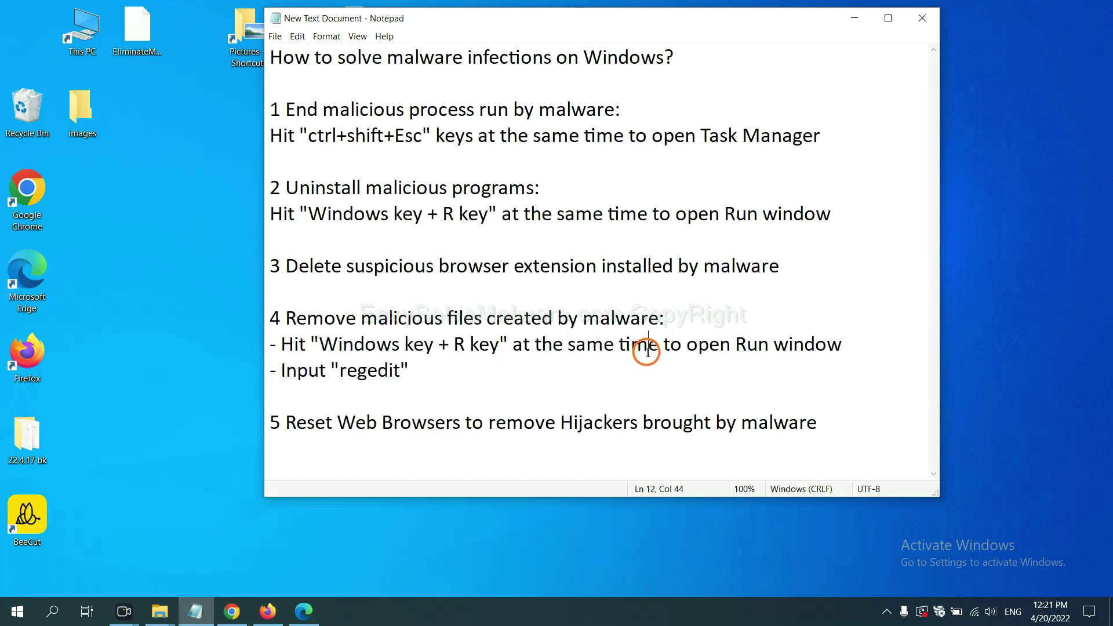
{"action": "key", "text": "super+r"}
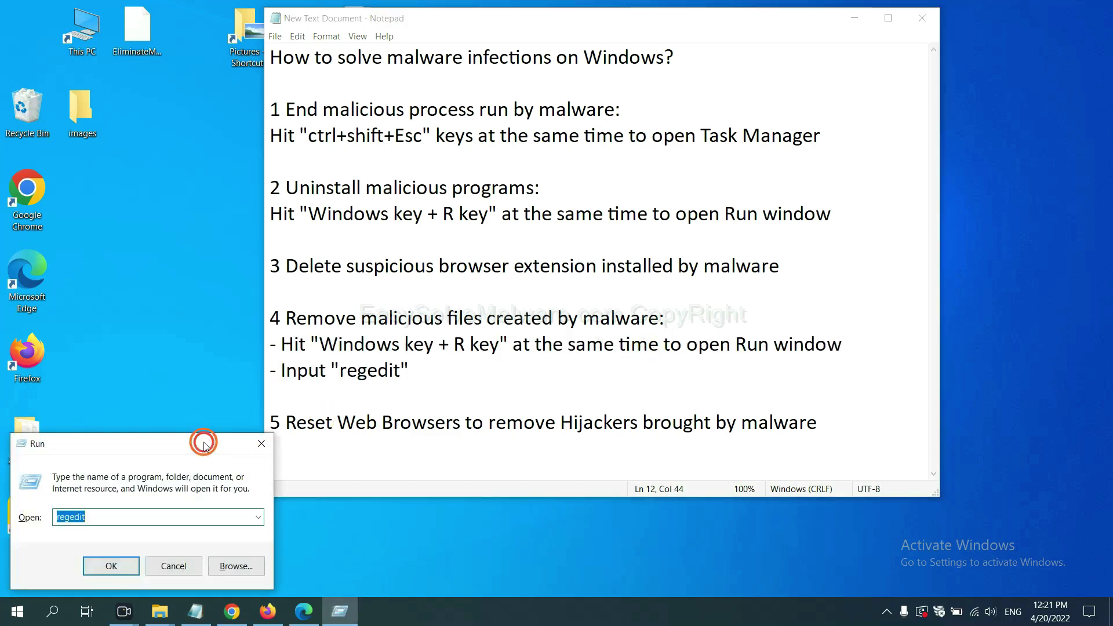
{"action": "left_click_drag", "start_coordinate": [203, 440], "coordinate": [885, 232]}
{"action": "left_click", "coordinate": [817, 302]}
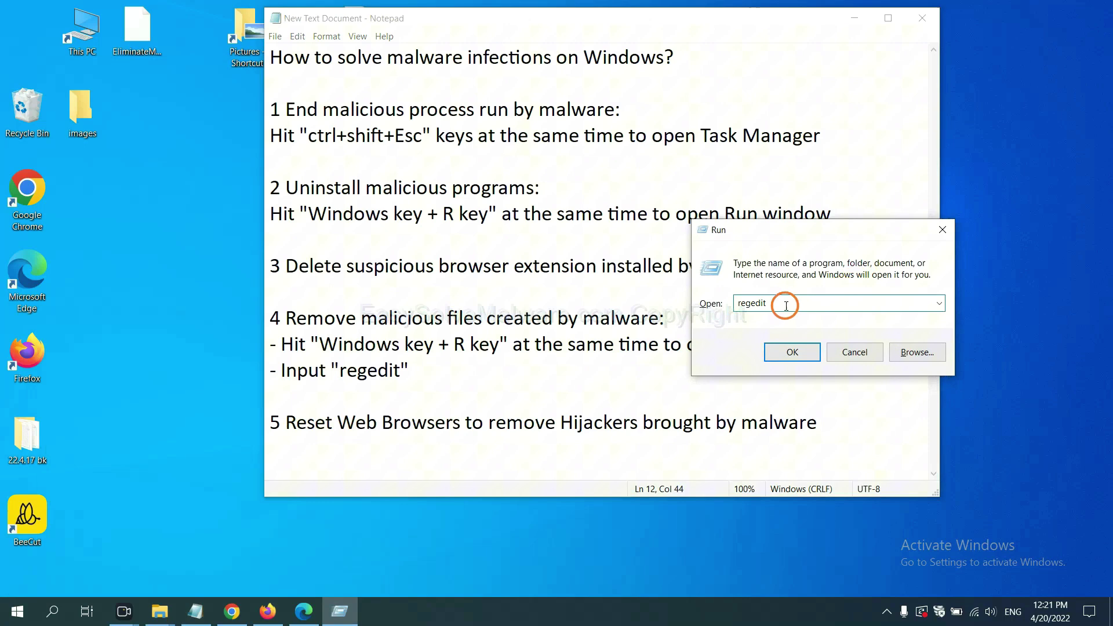
{"action": "left_click", "coordinate": [791, 350]}
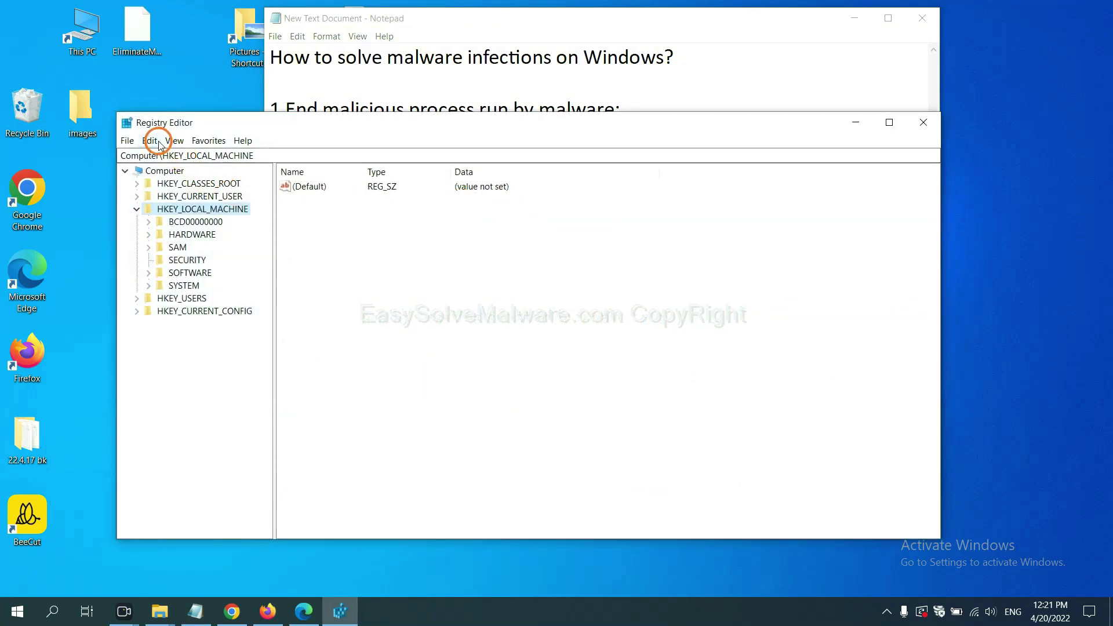
Search the whole registry for 'be' across keys, values and data
{"action": "left_click", "coordinate": [154, 142]}
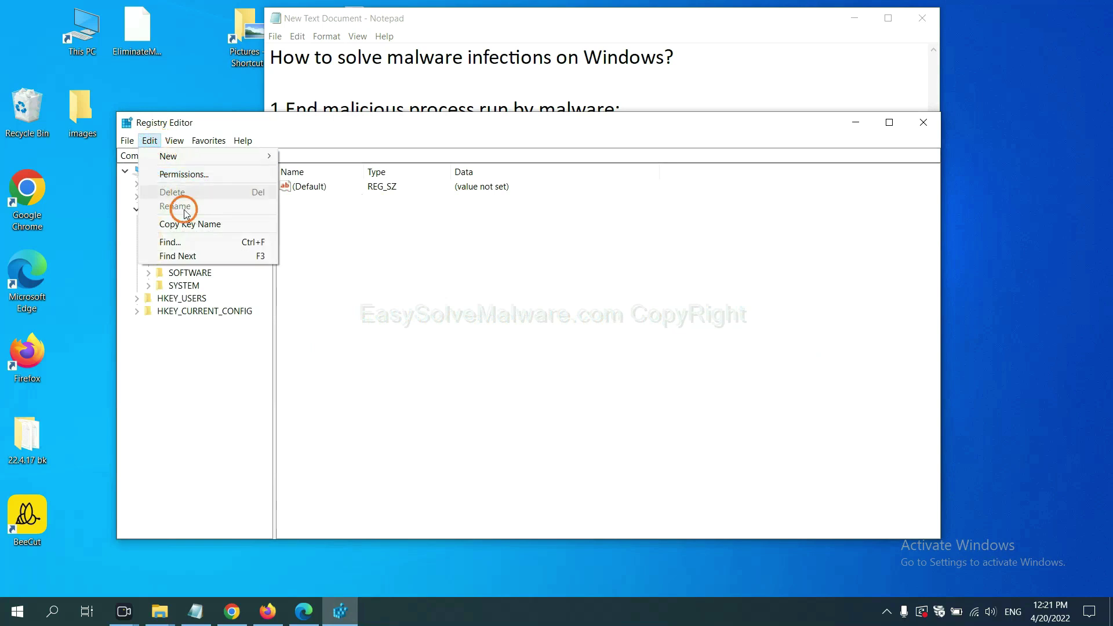
{"action": "left_click", "coordinate": [194, 242]}
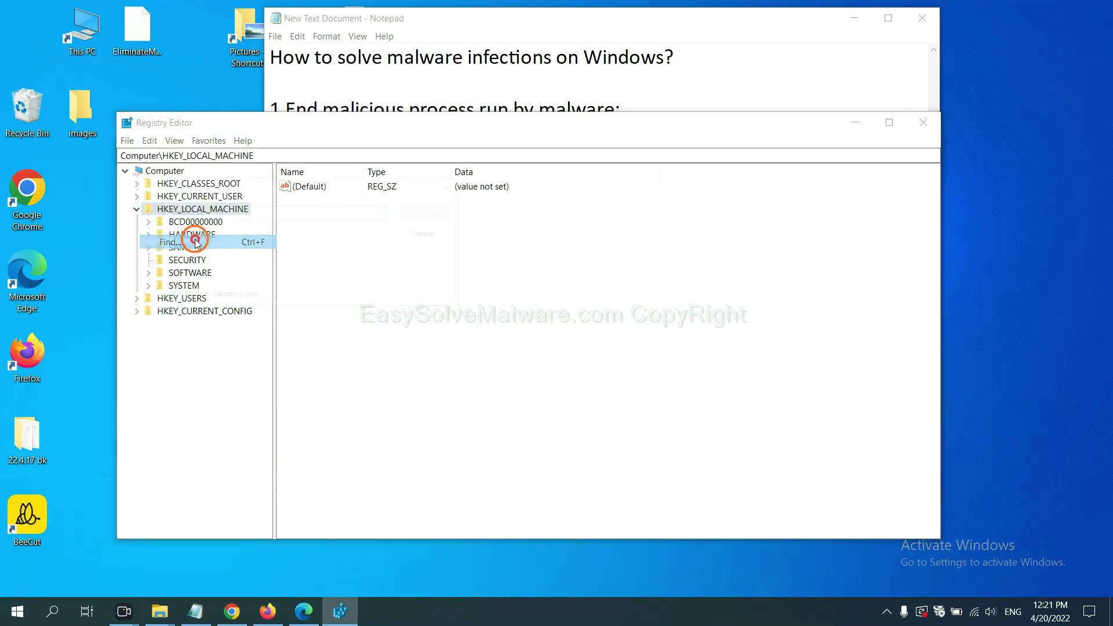
{"action": "left_click_drag", "start_coordinate": [310, 186], "coordinate": [426, 211]}
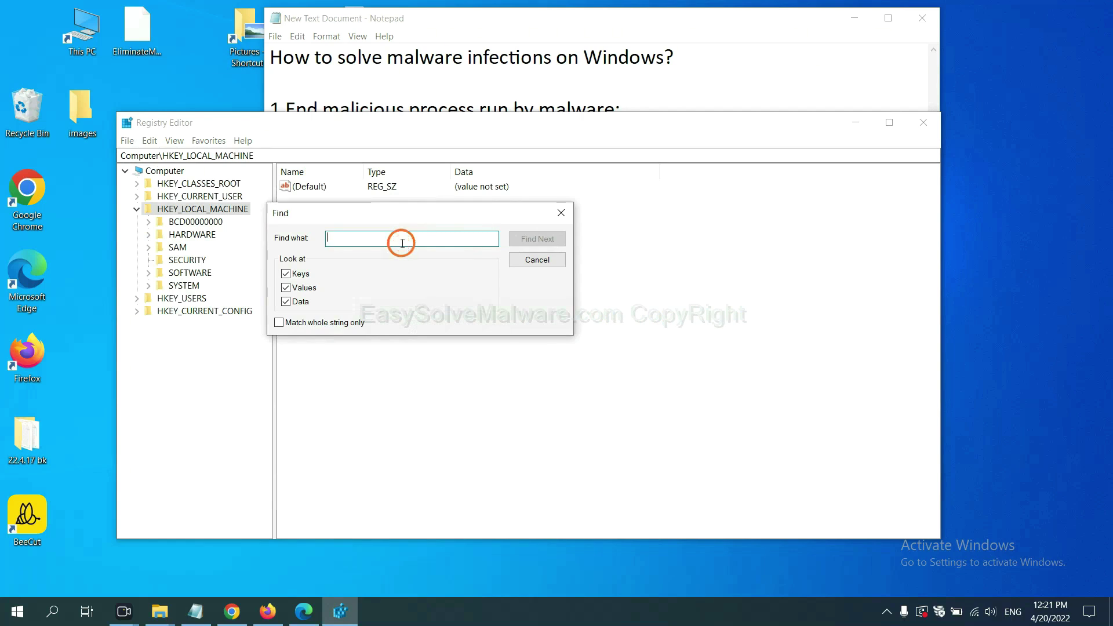
{"action": "type", "text": "be"}
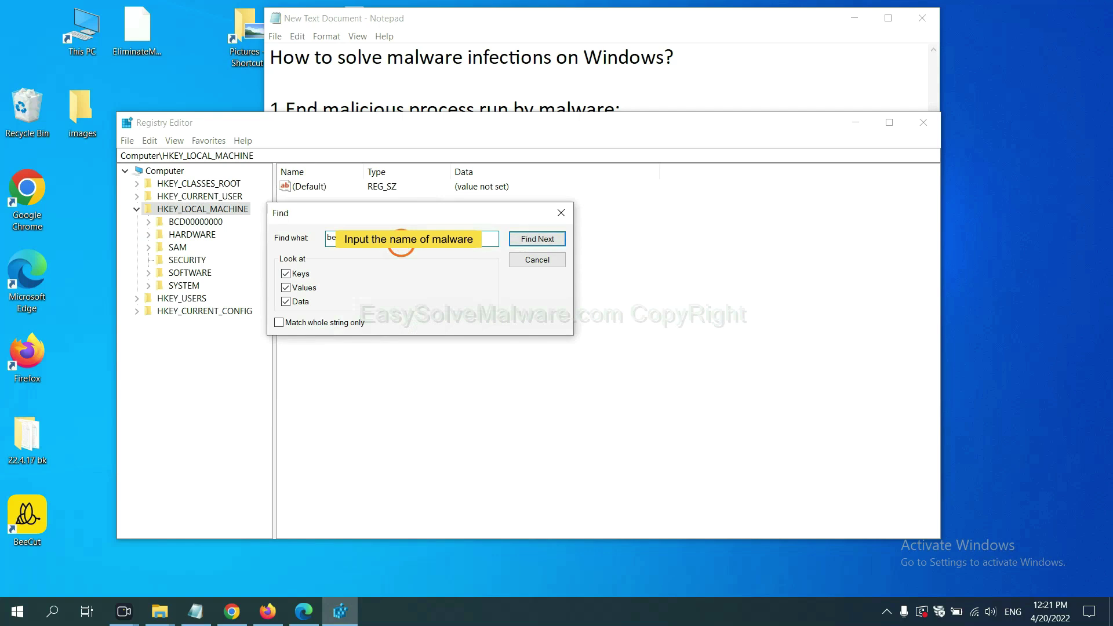
{"action": "left_click", "coordinate": [534, 239]}
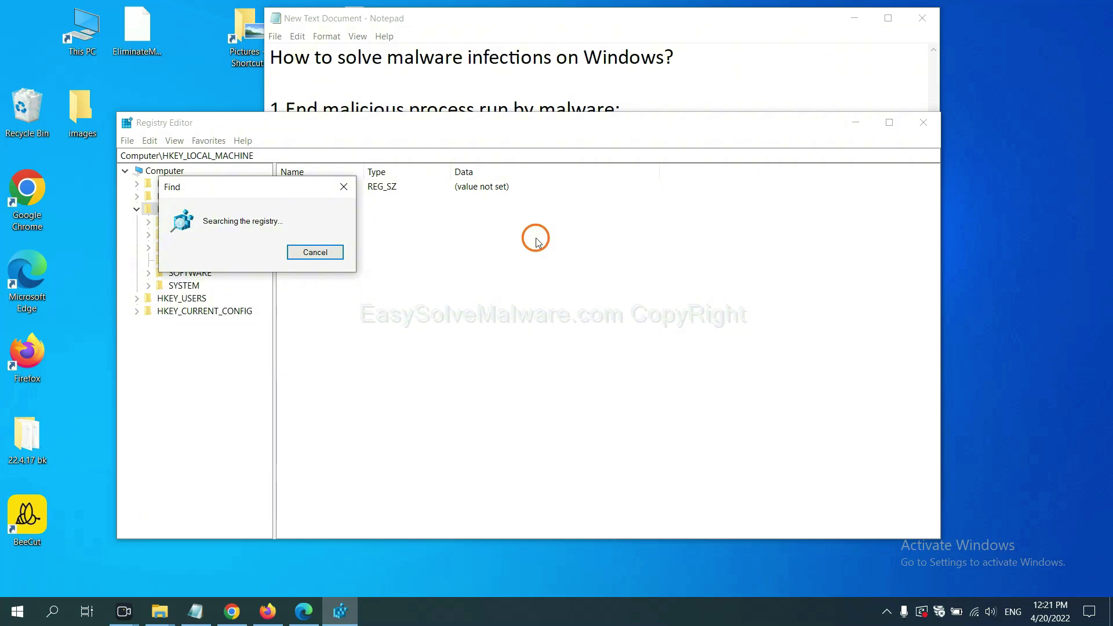
Find the BeeCut.exe entry under the FEATURE_BROWSER_EMULATION key and bring up that key's actions
{"action": "left_click_drag", "start_coordinate": [273, 186], "coordinate": [458, 186]}
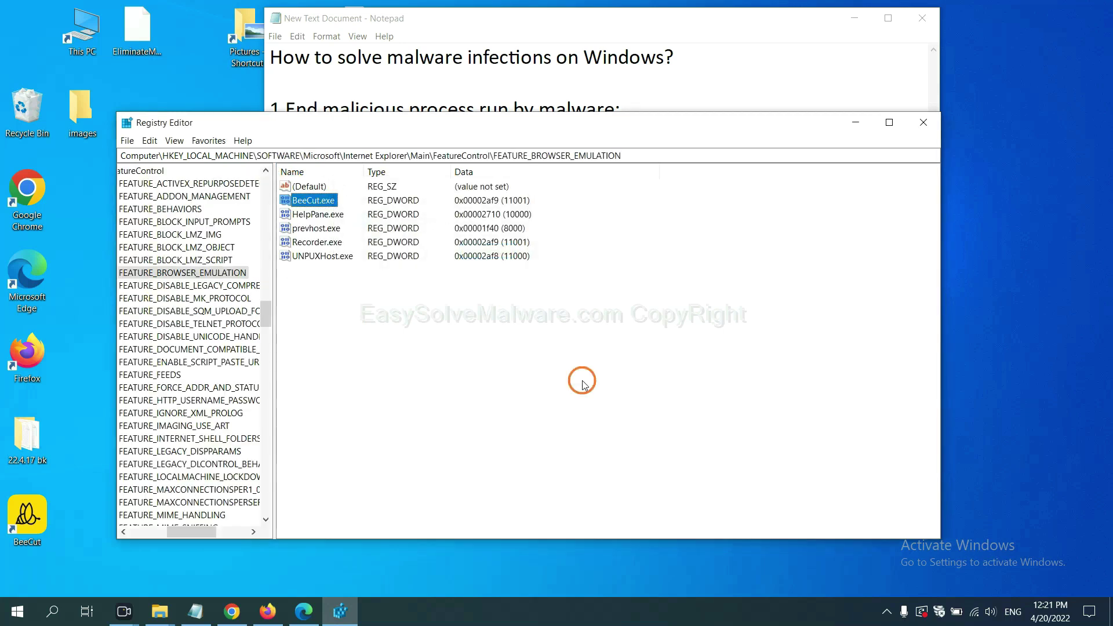
{"action": "mouse_move", "coordinate": [188, 531]}
{"action": "left_mouse_down"}
{"action": "mouse_move", "coordinate": [162, 528]}
{"action": "mouse_move", "coordinate": [176, 529]}
{"action": "left_mouse_up"}
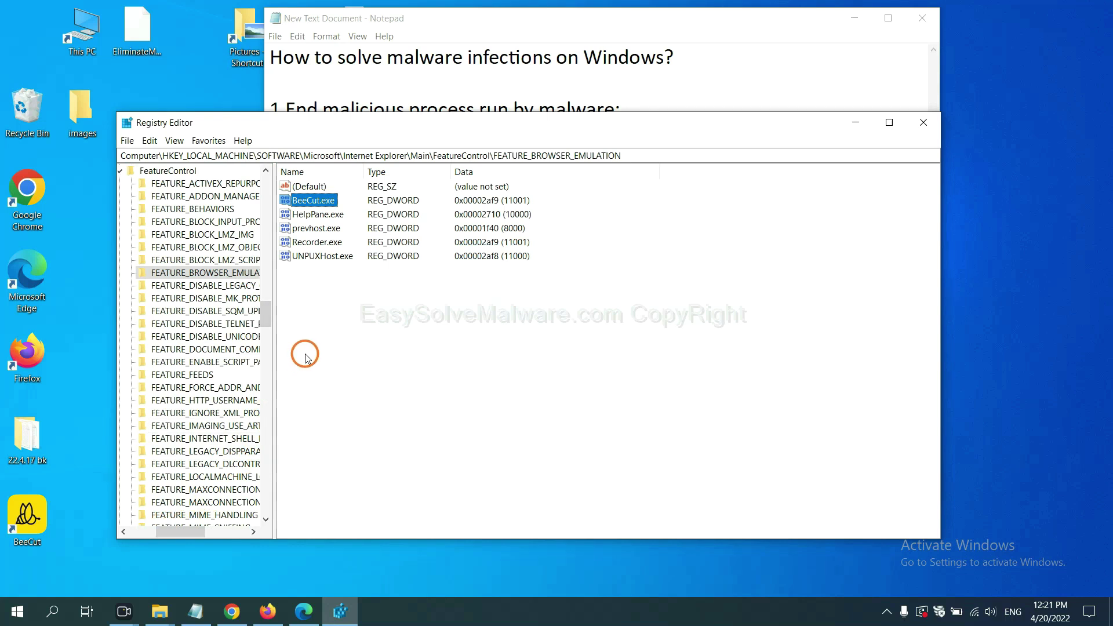
{"action": "right_click", "coordinate": [226, 276]}
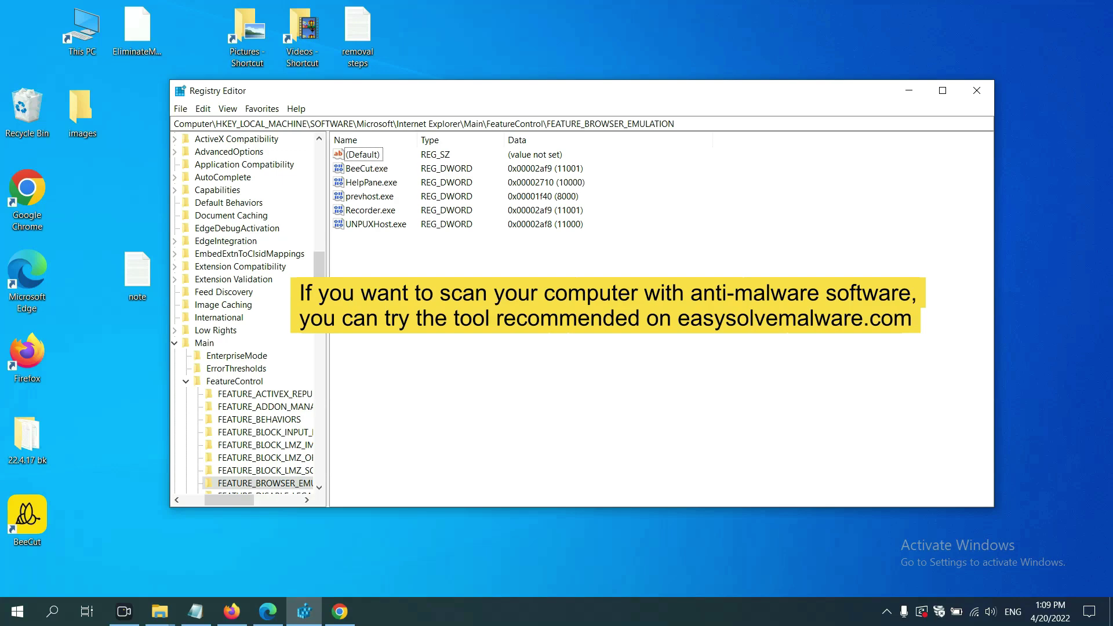
Bring up the easysolvemalware.com removal guide in Chrome and scroll through its steps
{"action": "left_click", "coordinate": [339, 612]}
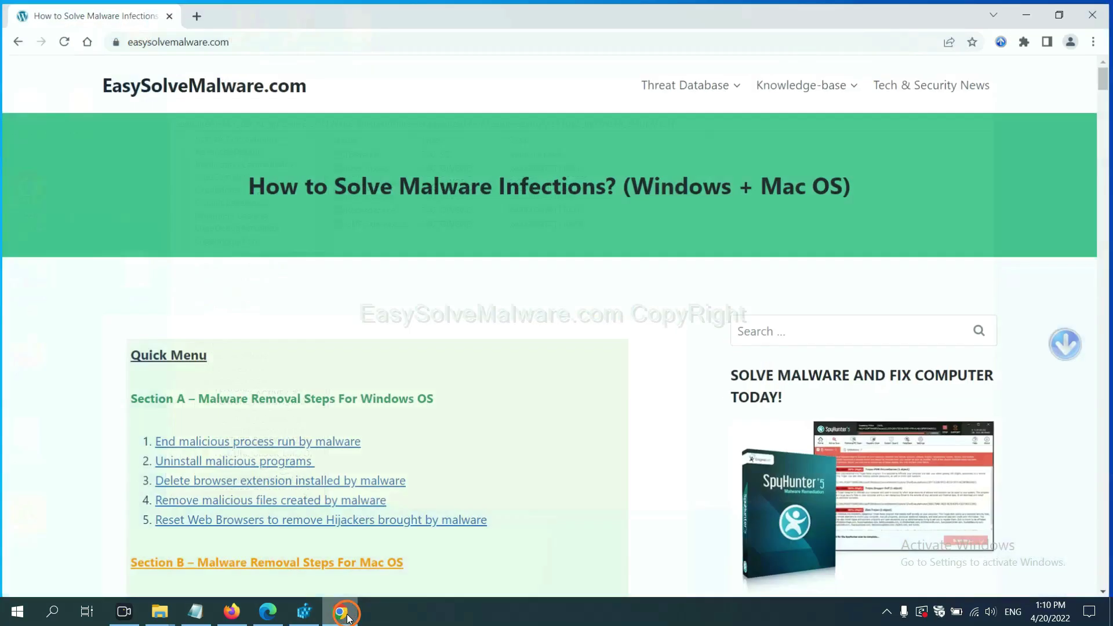
{"action": "scroll", "coordinate": [807, 390], "scroll_direction": "down", "scroll_amount": 1}
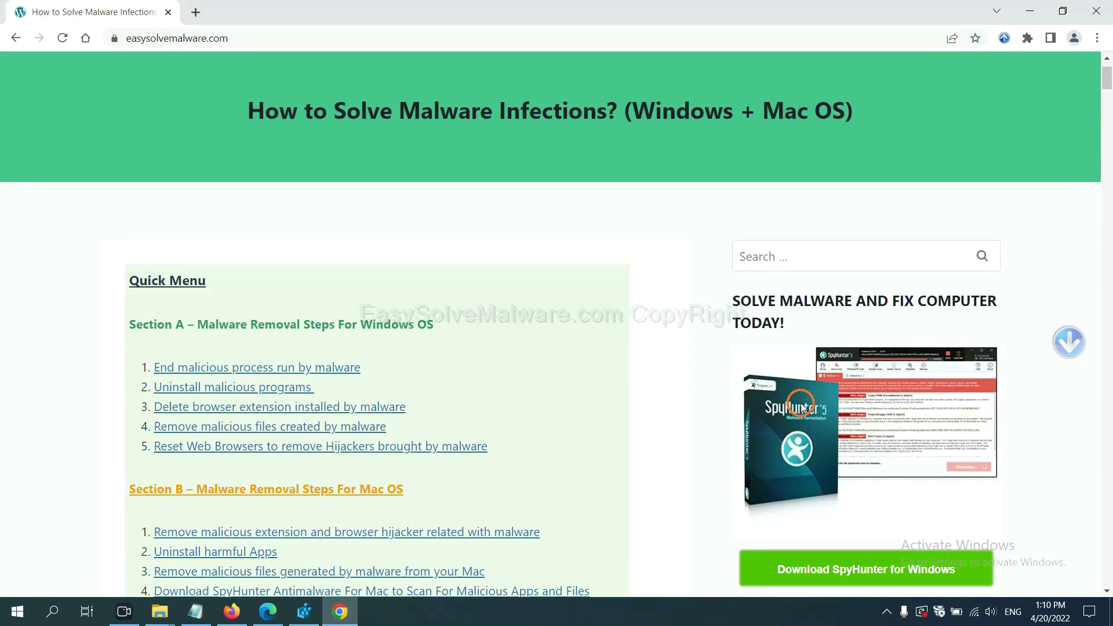
{"action": "scroll", "coordinate": [805, 408], "scroll_direction": "up", "scroll_amount": 1}
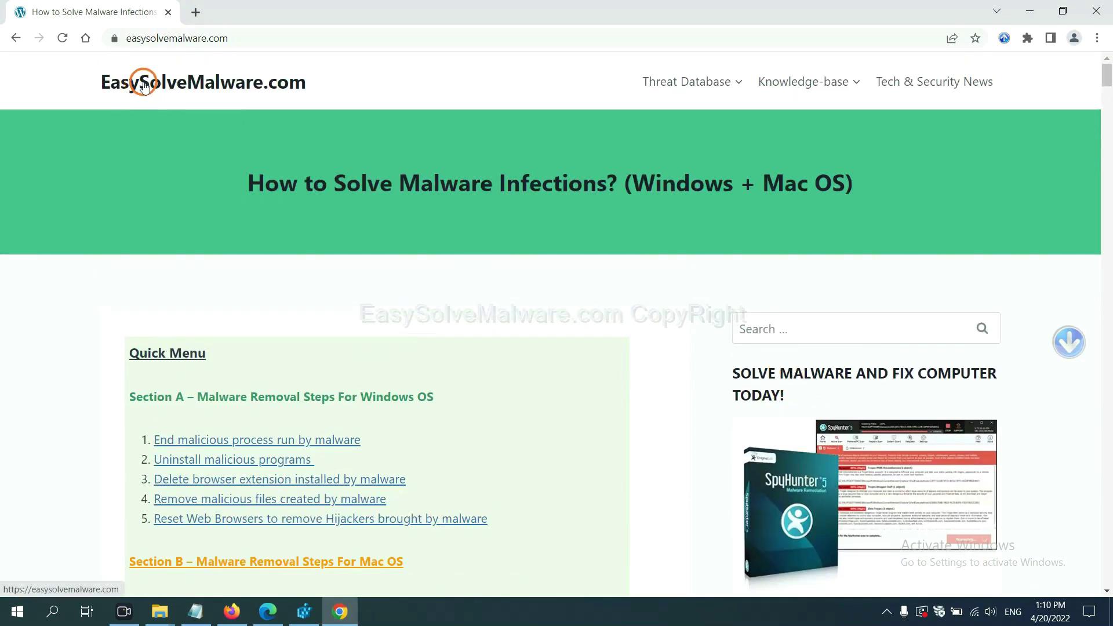
{"action": "scroll", "coordinate": [913, 411], "scroll_direction": "down", "scroll_amount": 3}
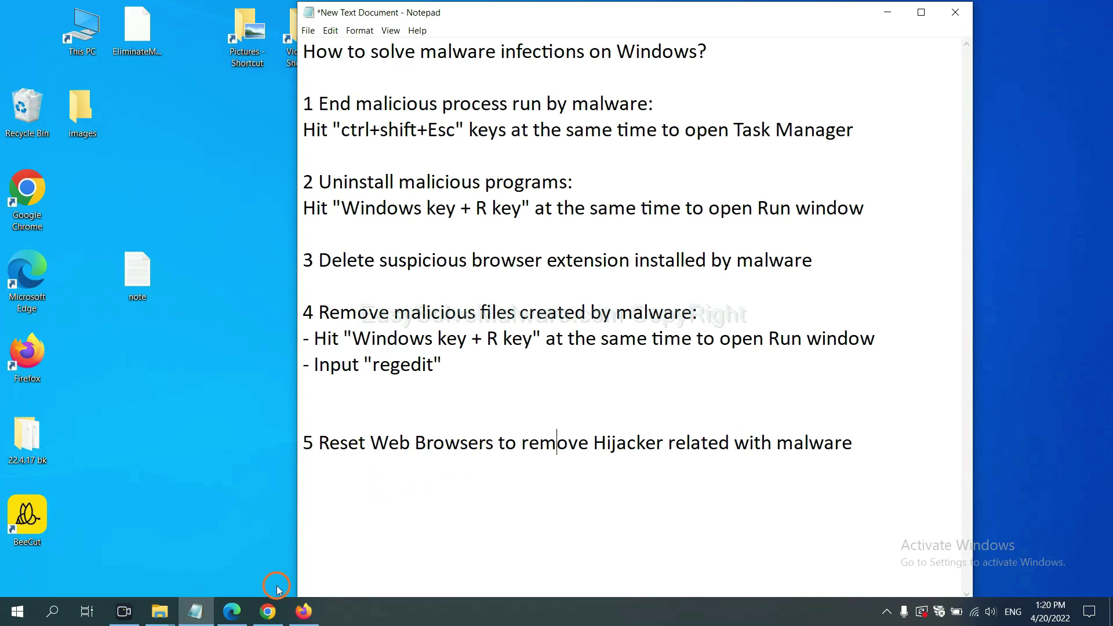
Search Chrome's settings for 'reset' and restore settings to their original defaults
{"action": "left_click", "coordinate": [259, 620]}
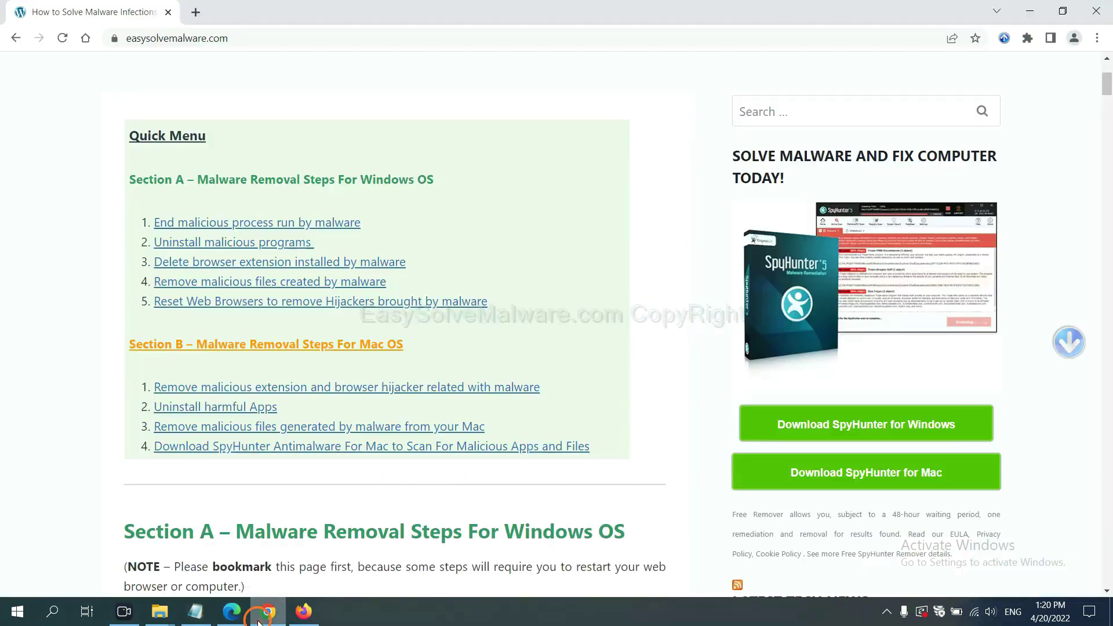
{"action": "left_click", "coordinate": [1098, 38]}
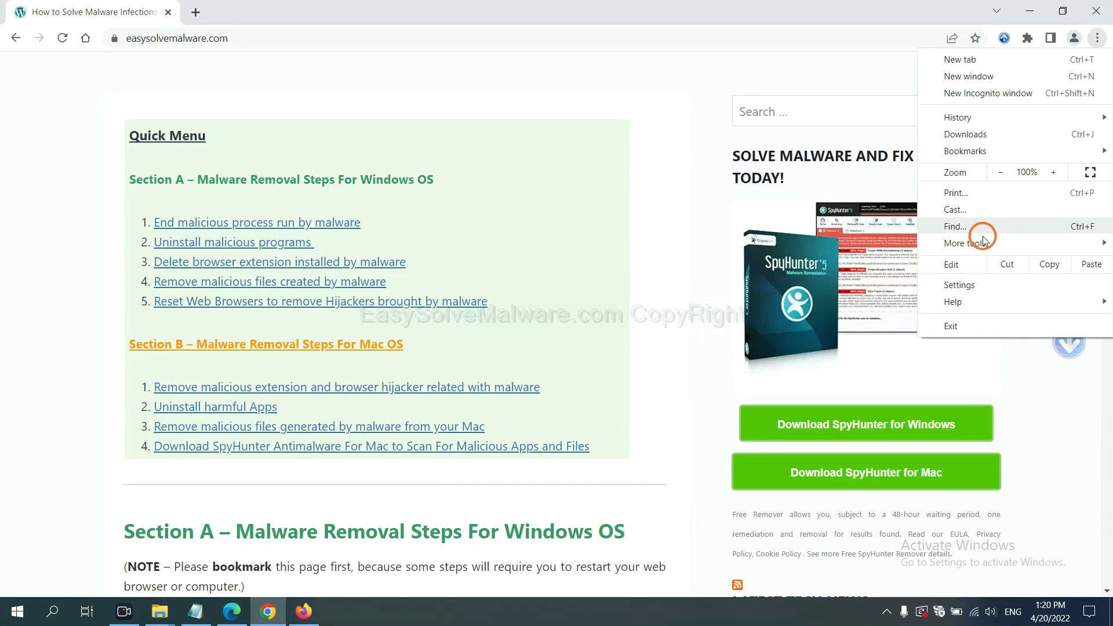
{"action": "left_click", "coordinate": [963, 284]}
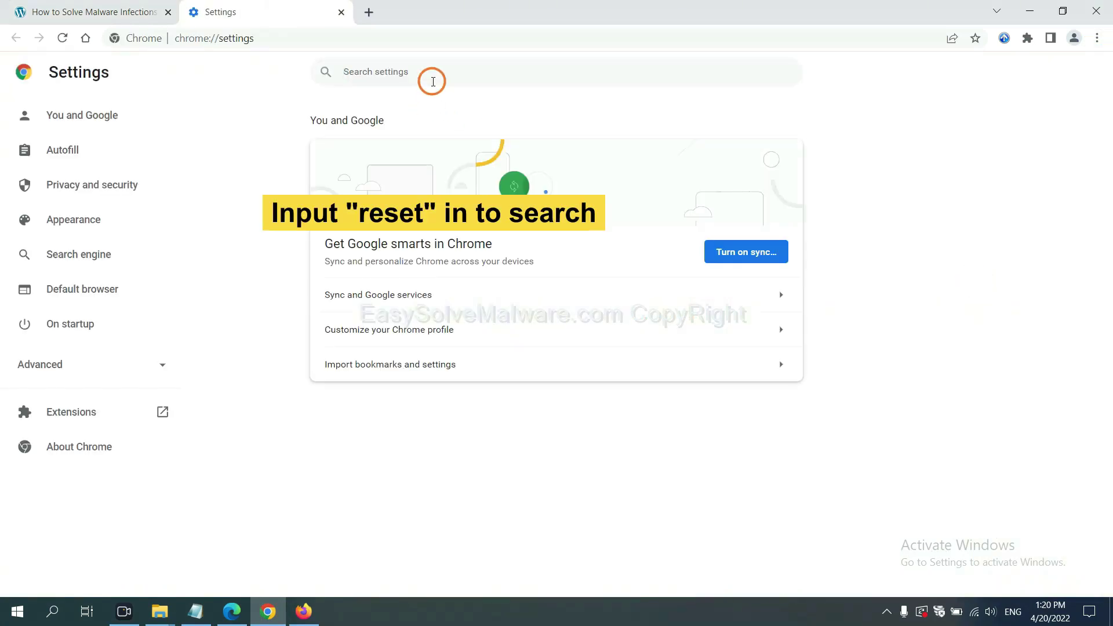
{"action": "type", "text": "reset"}
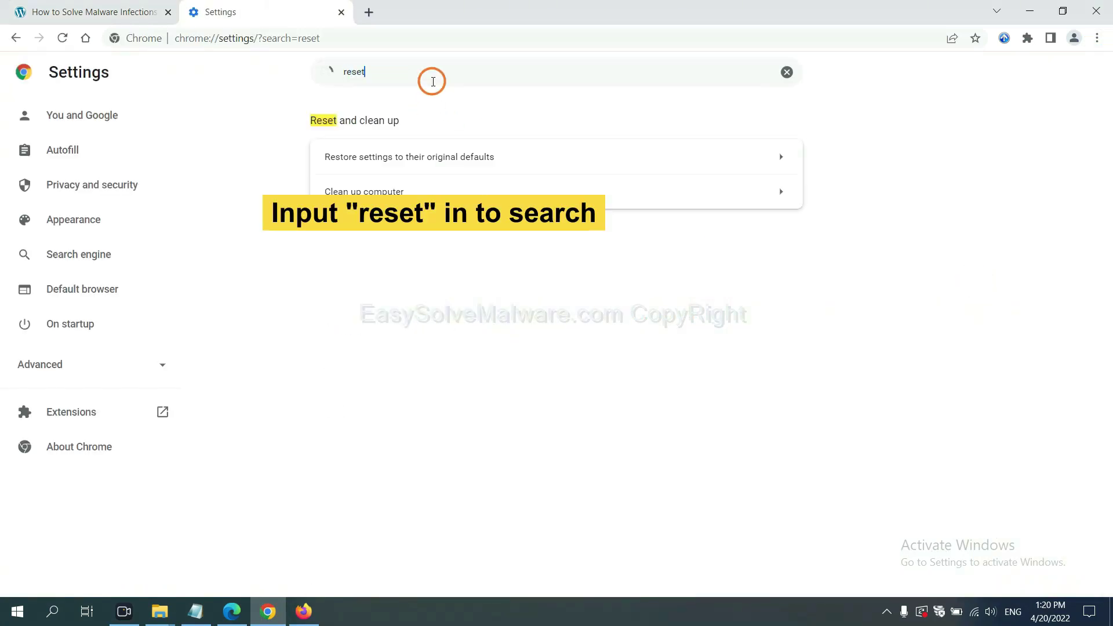
{"action": "left_click", "coordinate": [477, 154]}
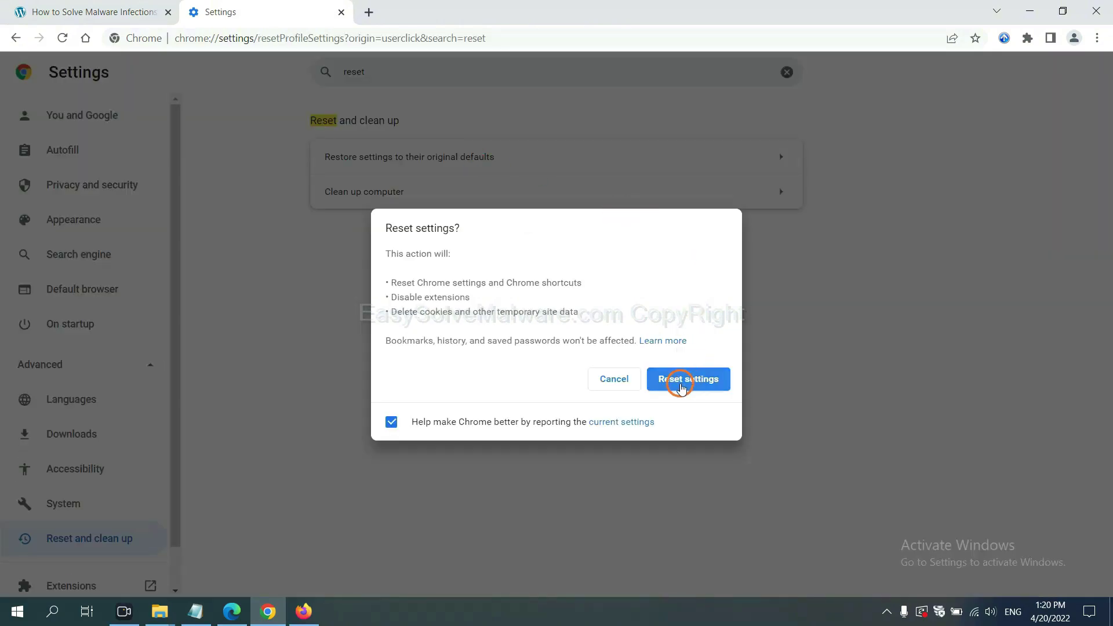
{"action": "left_click", "coordinate": [303, 610]}
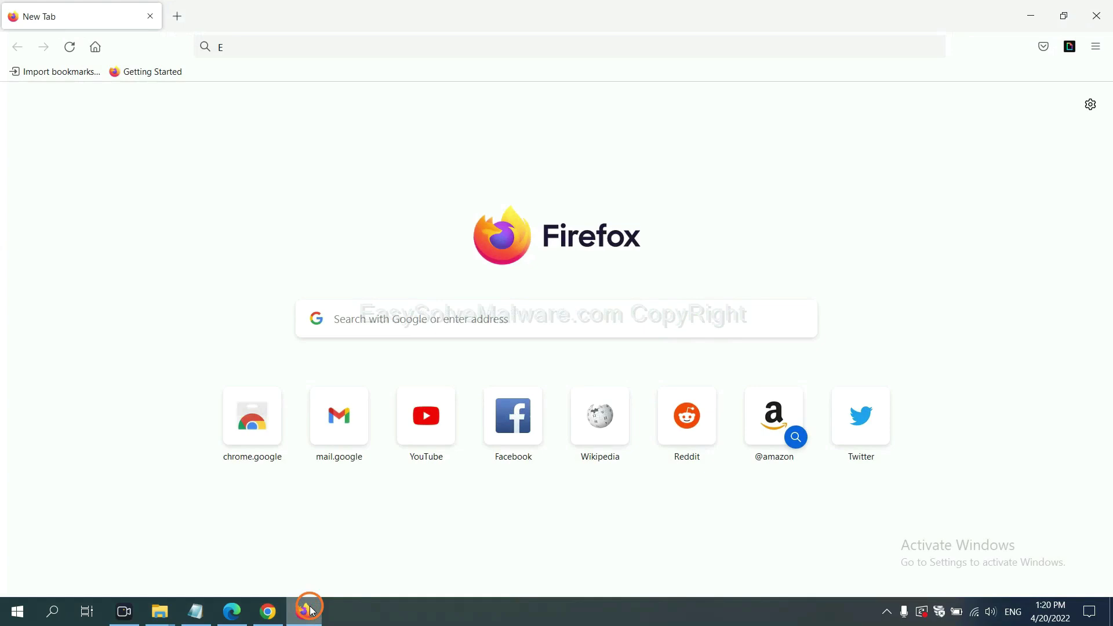
Use Refresh Firefox on the Troubleshooting Information page and confirm the refresh
{"action": "left_click", "coordinate": [1095, 47]}
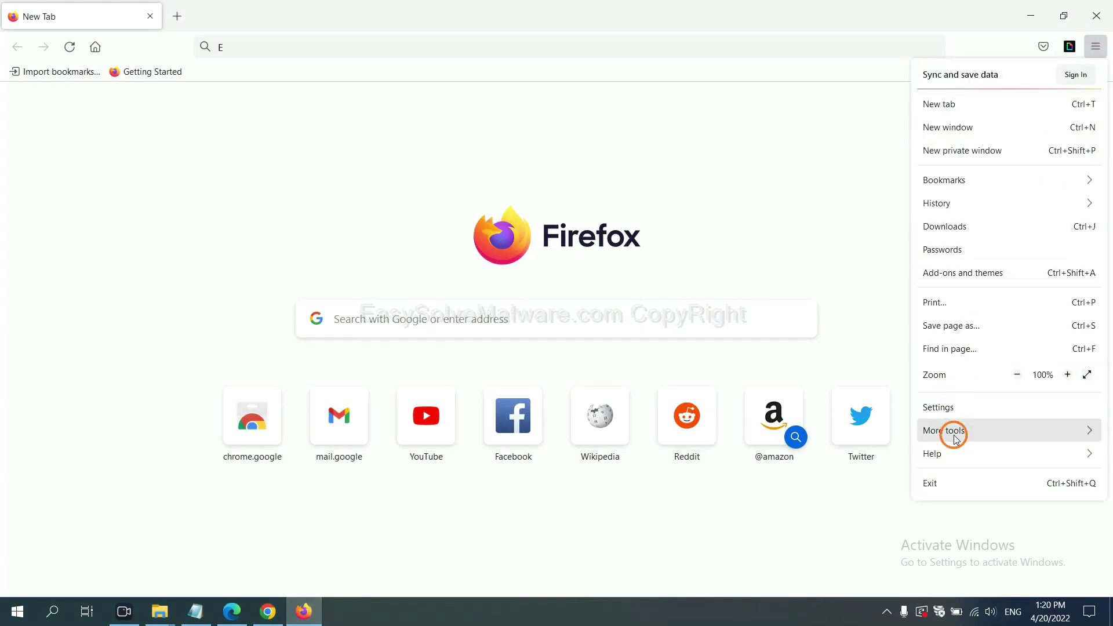
{"action": "left_click", "coordinate": [957, 452]}
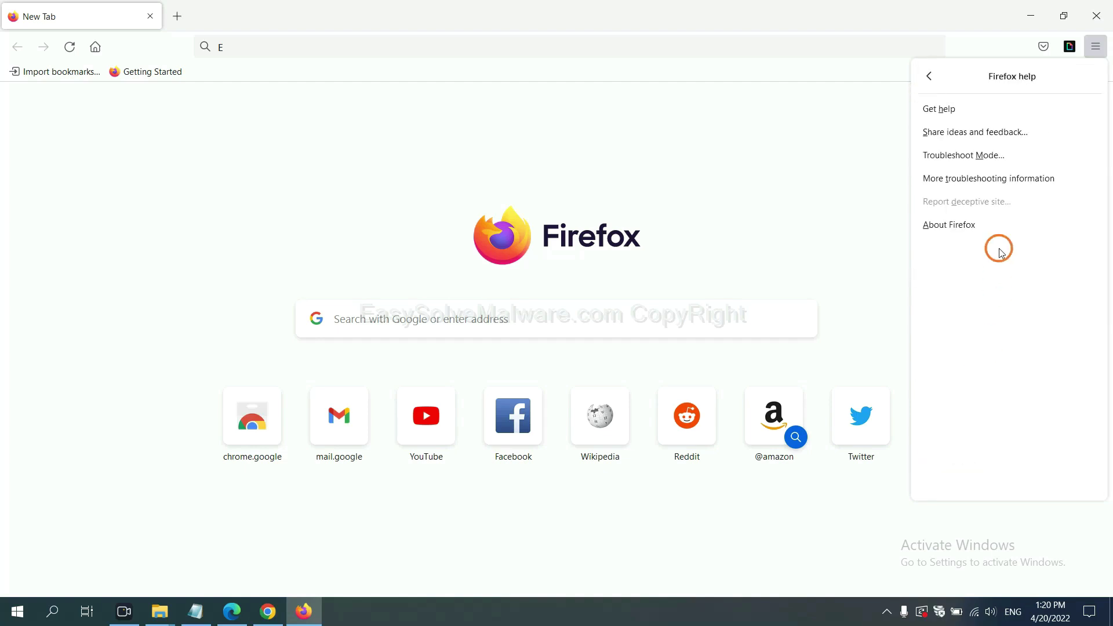
{"action": "left_click", "coordinate": [979, 180]}
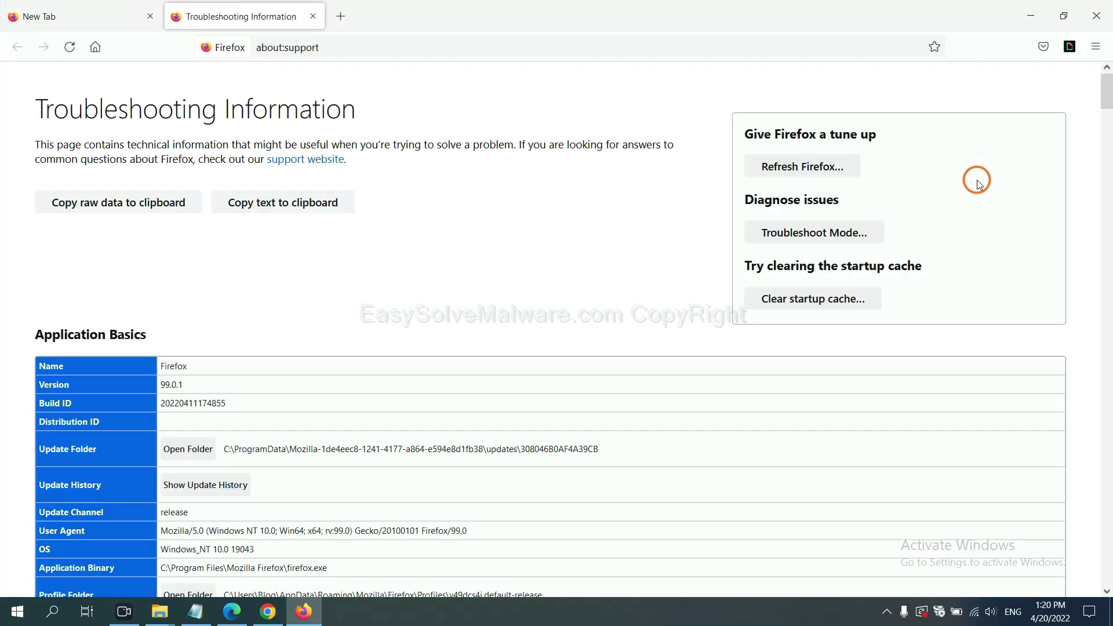
{"action": "left_click", "coordinate": [783, 169]}
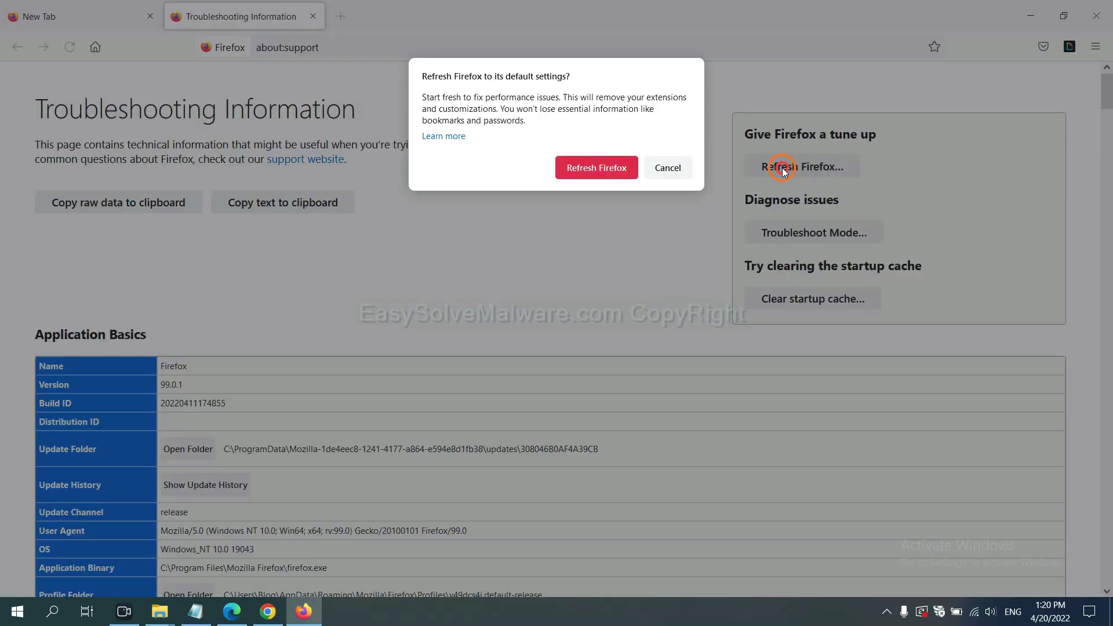
{"action": "left_click", "coordinate": [603, 169]}
Search Edge's settings for 'reset' and choose Restore settings to their default values
{"action": "left_click", "coordinate": [232, 612]}
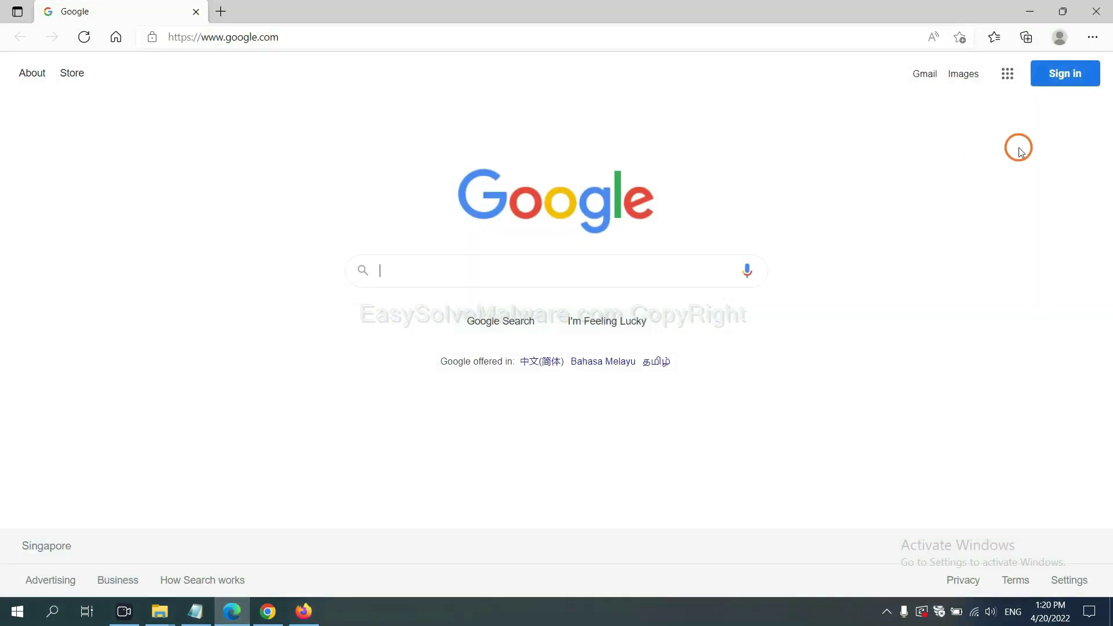
{"action": "left_click", "coordinate": [1093, 37]}
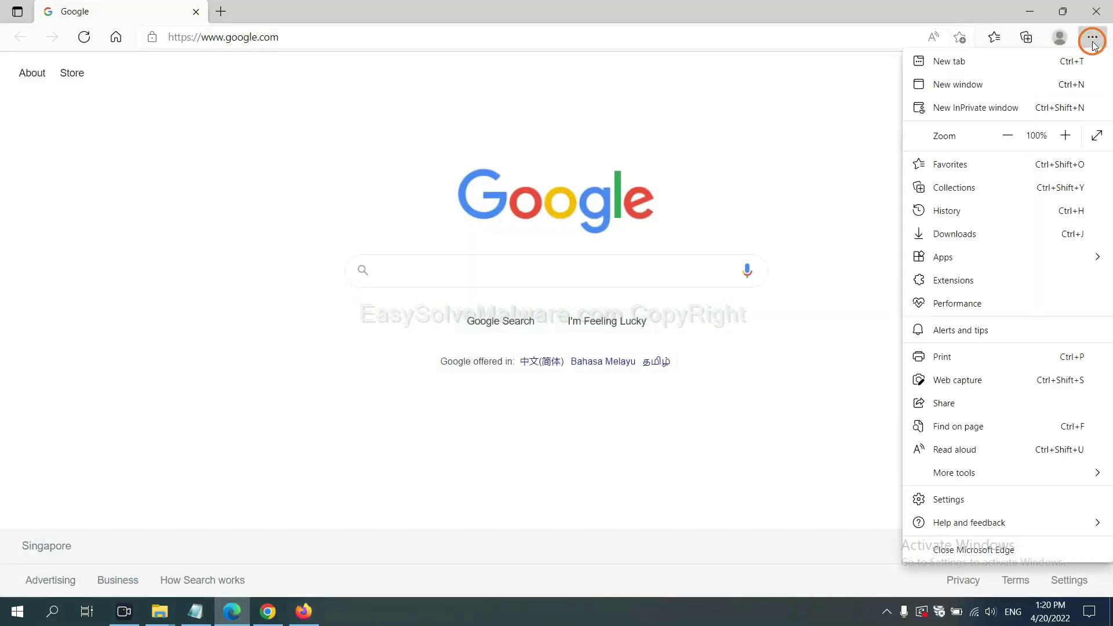
{"action": "left_click", "coordinate": [960, 501]}
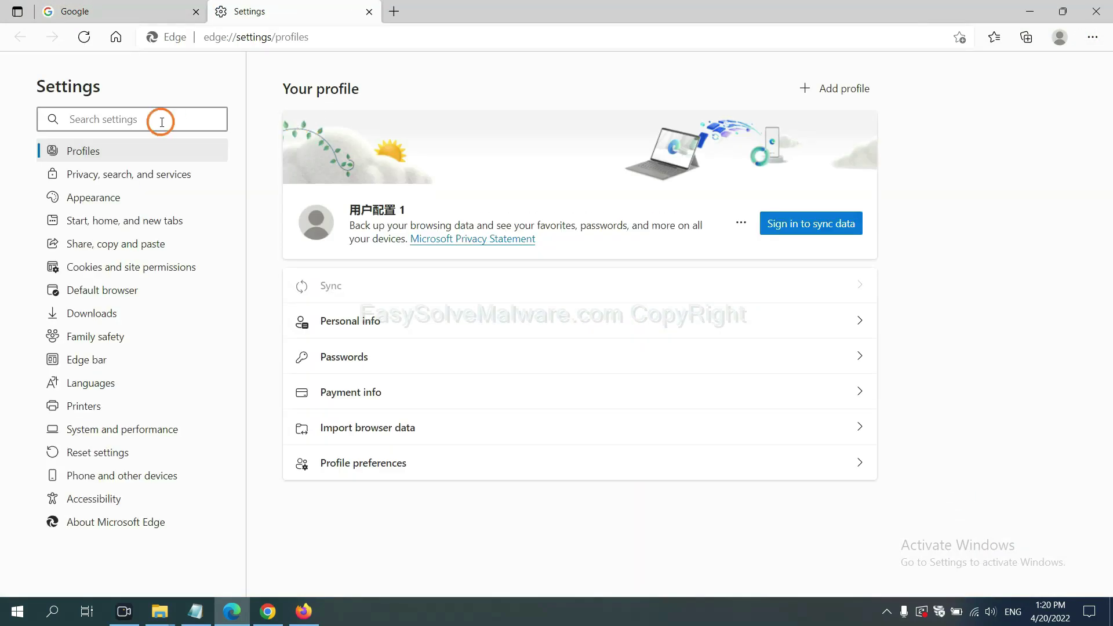
{"action": "type", "text": "reset"}
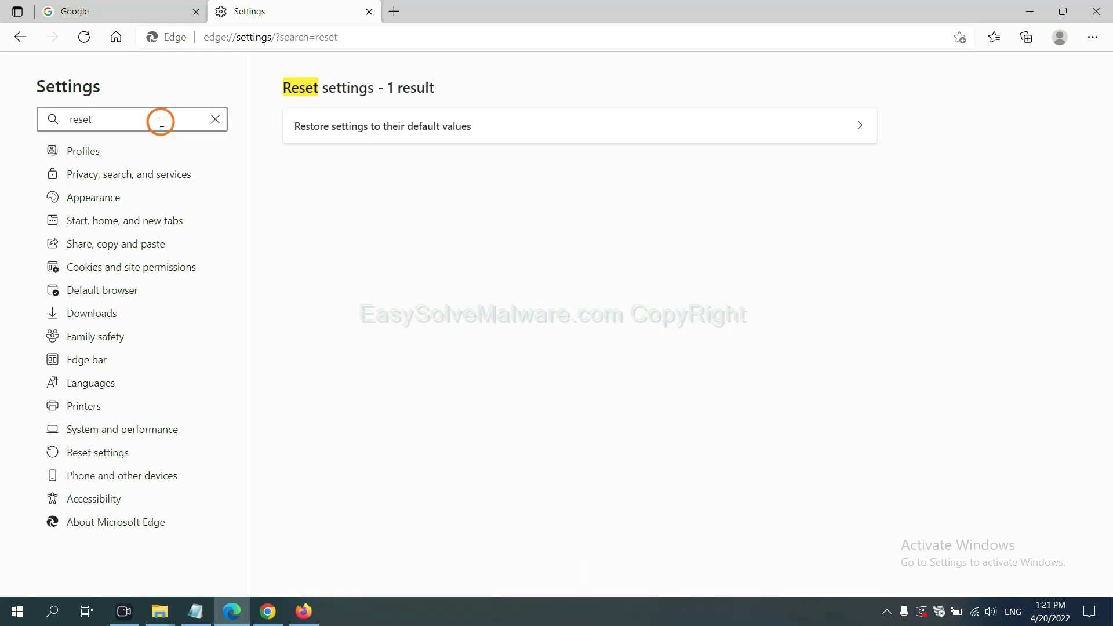
{"action": "left_click", "coordinate": [390, 123]}
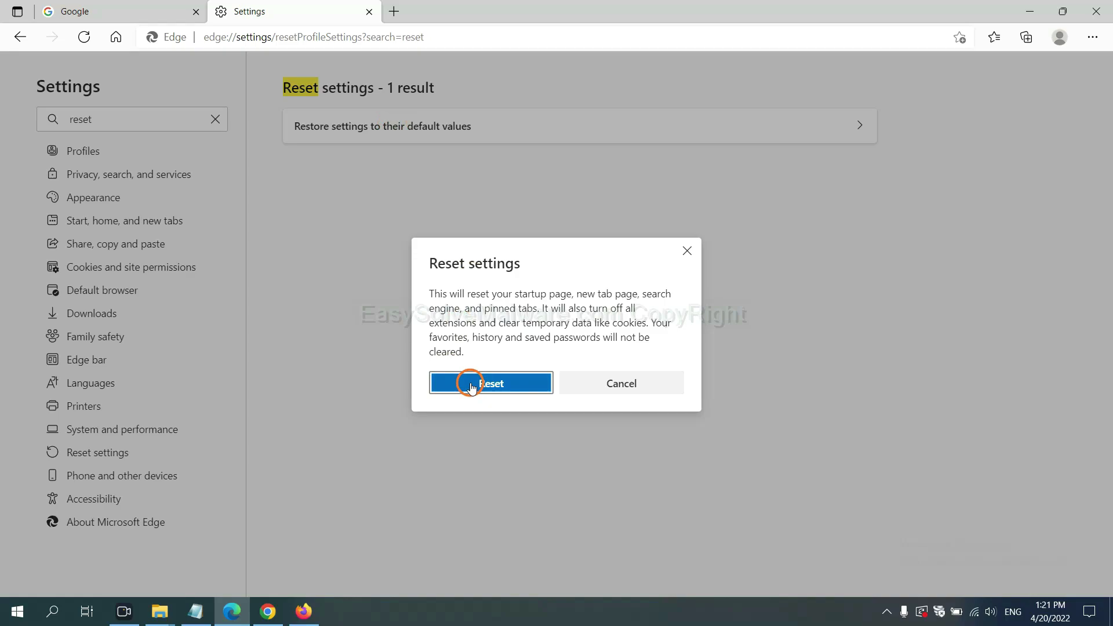